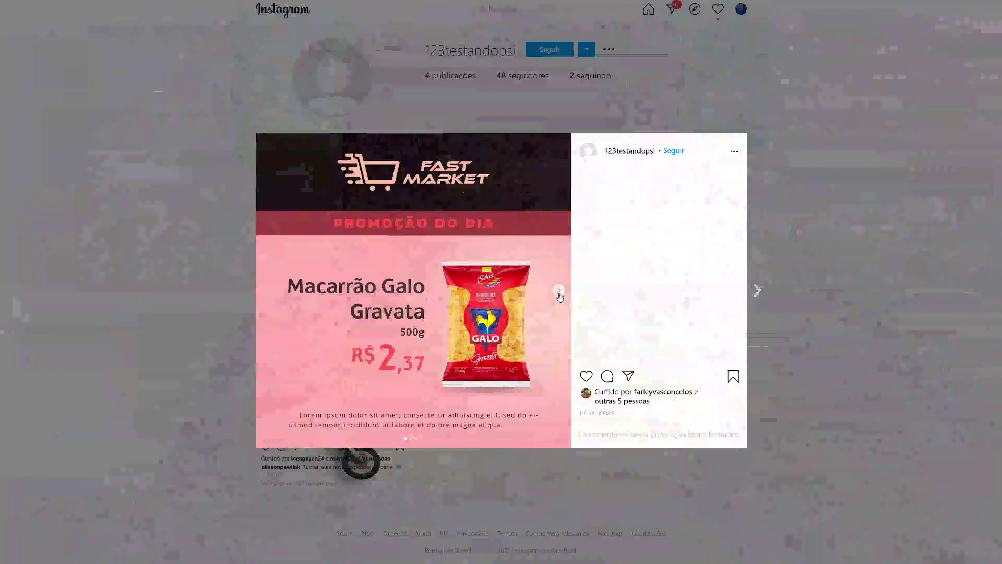
Browse the slides of the Fast Market "Promoção do dia" carousel post as a design reference
click(559, 294)
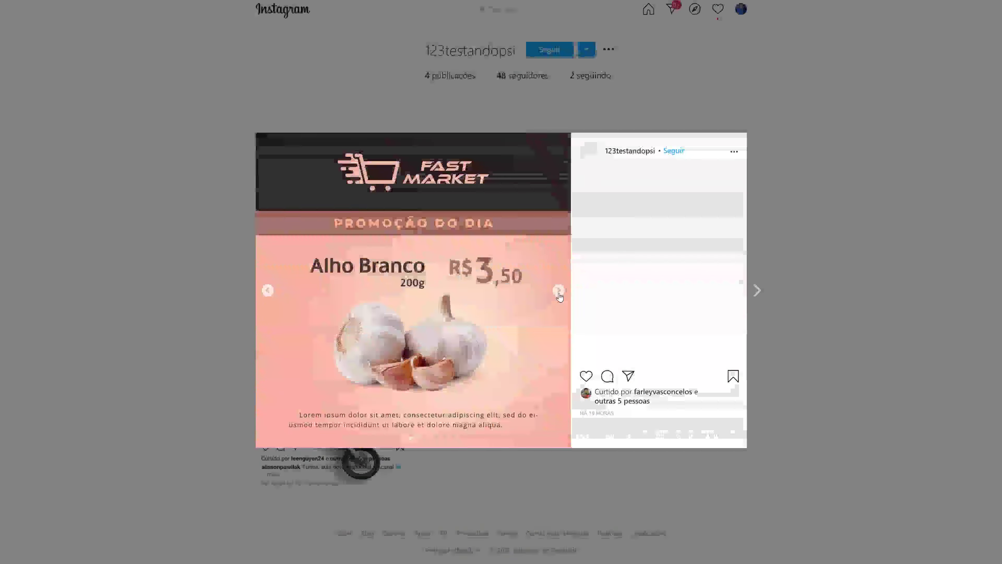
click(559, 294)
click(559, 294)
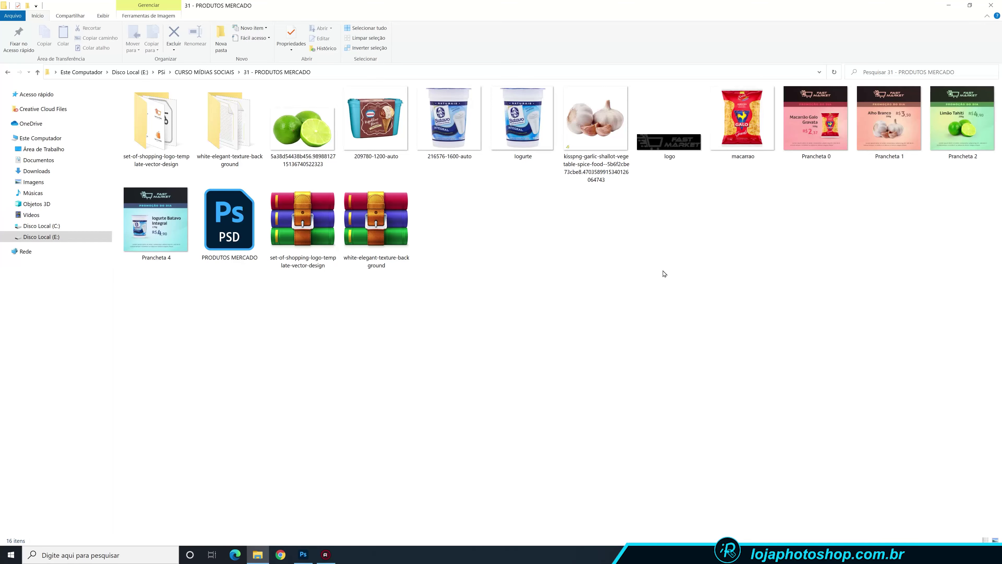
Switch to Photoshop and set up a new 1080 x 1080 px document at 72 pixels per inch with artboards enabled
click(303, 554)
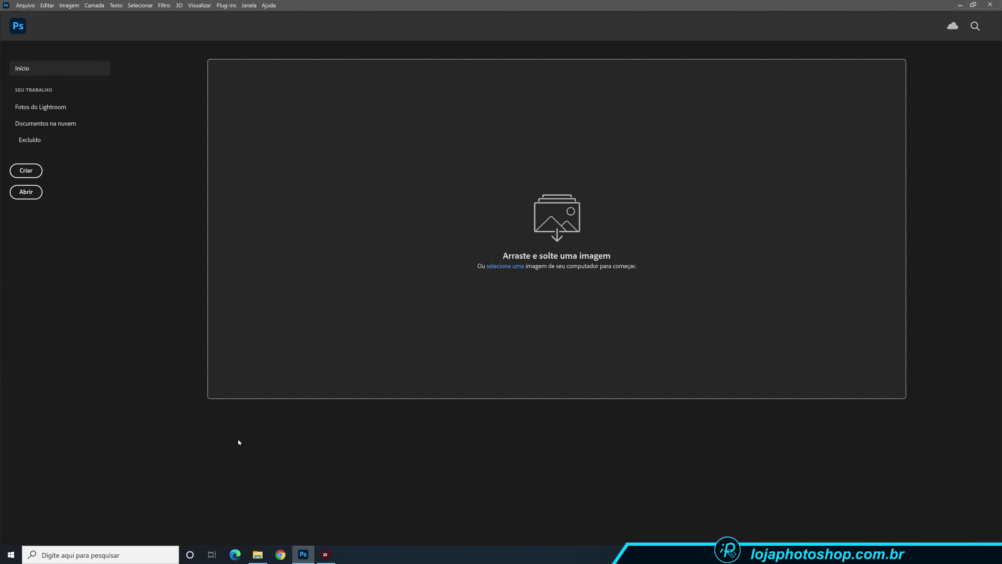
click(31, 172)
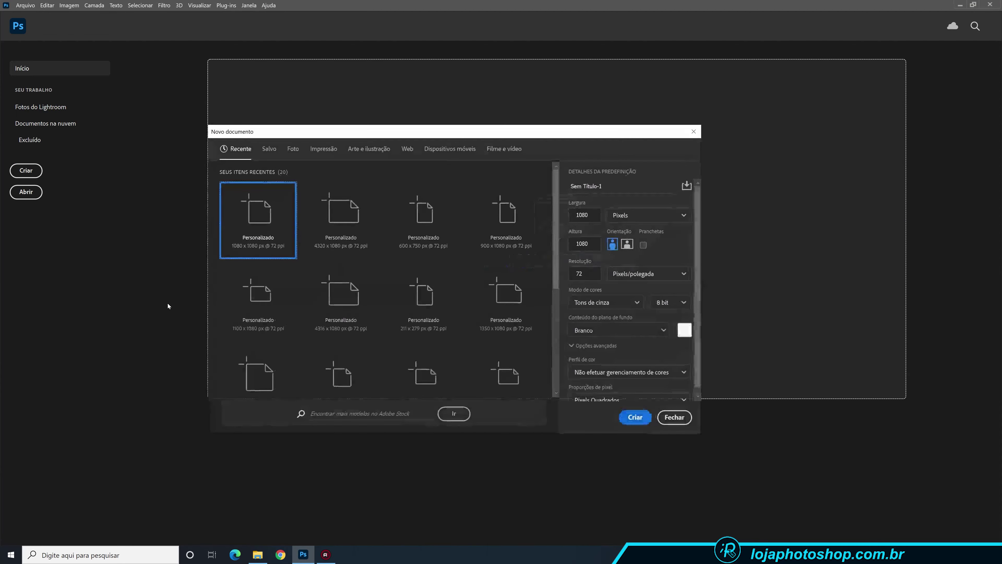
click(643, 245)
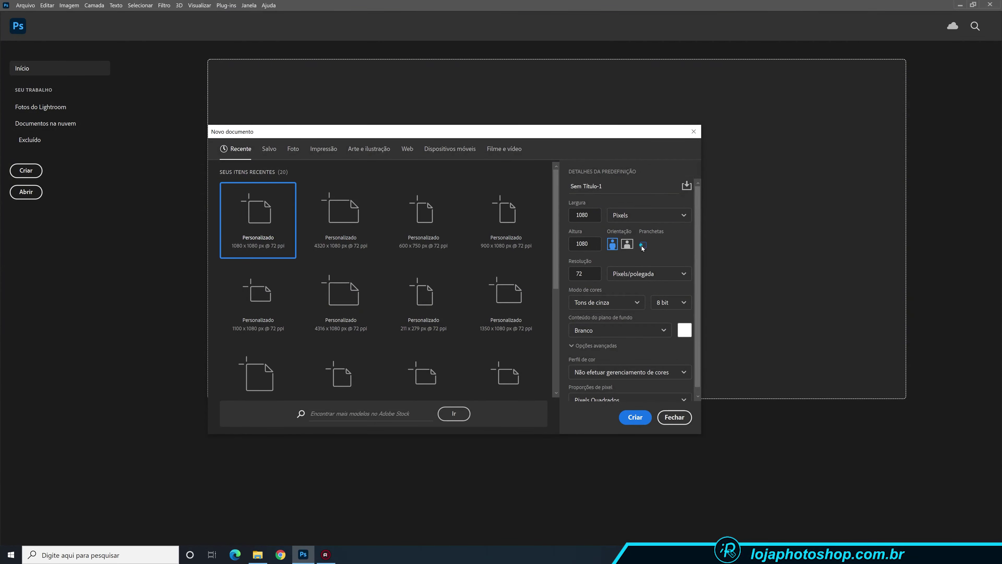
click(583, 216)
click(587, 242)
click(583, 274)
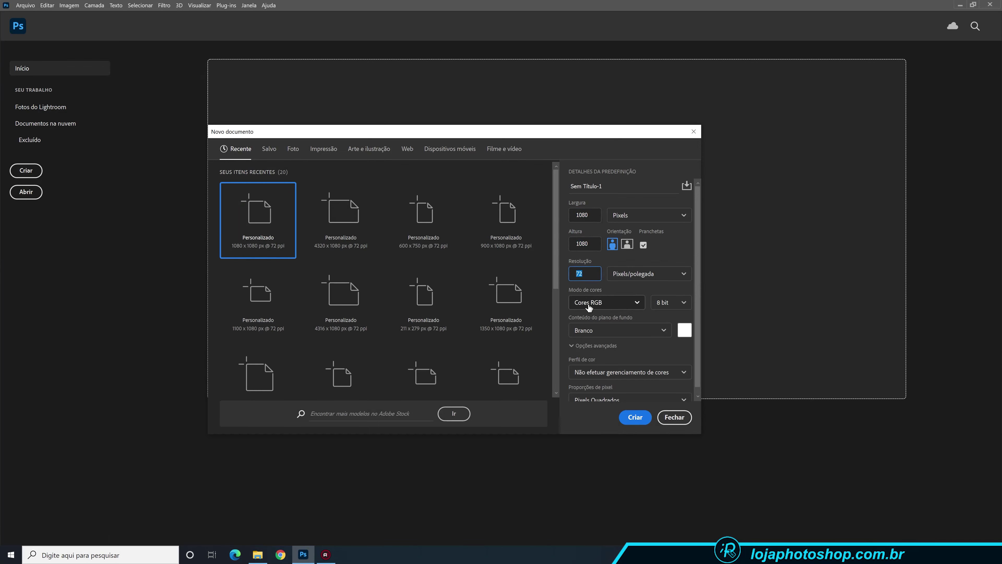
Set the new document's color profile to Adobe RGB (1998) and create it
click(620, 372)
click(621, 379)
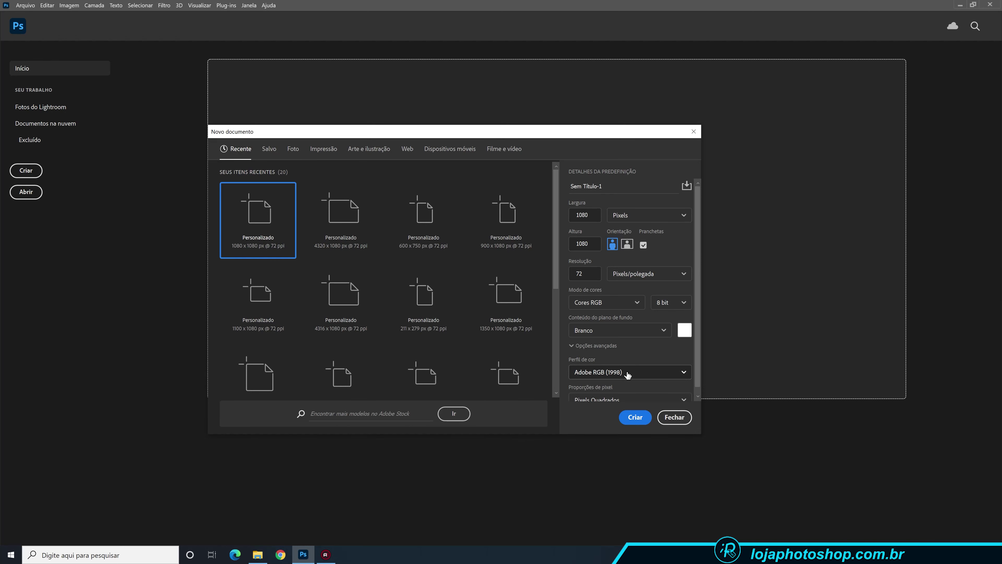
click(627, 373)
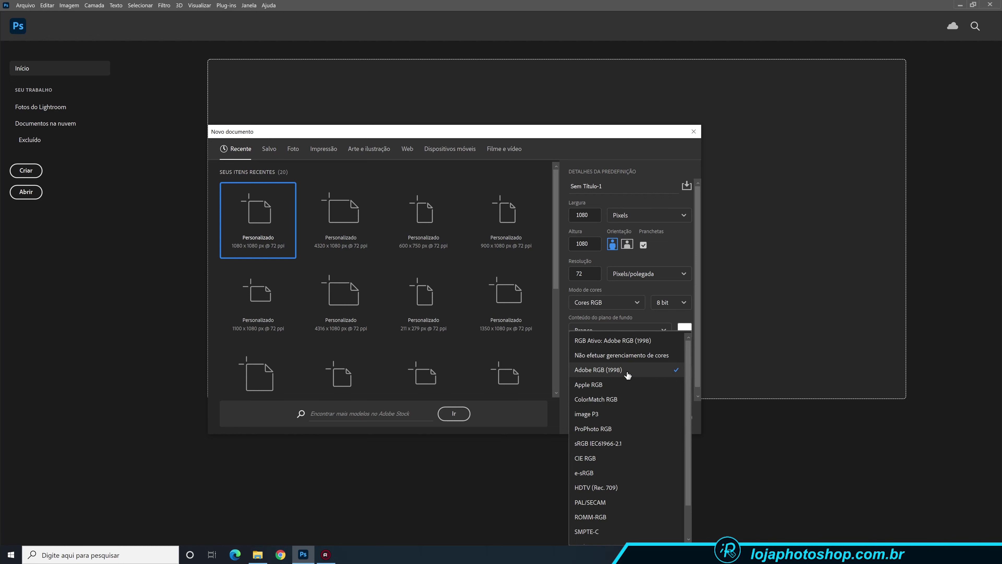
click(627, 371)
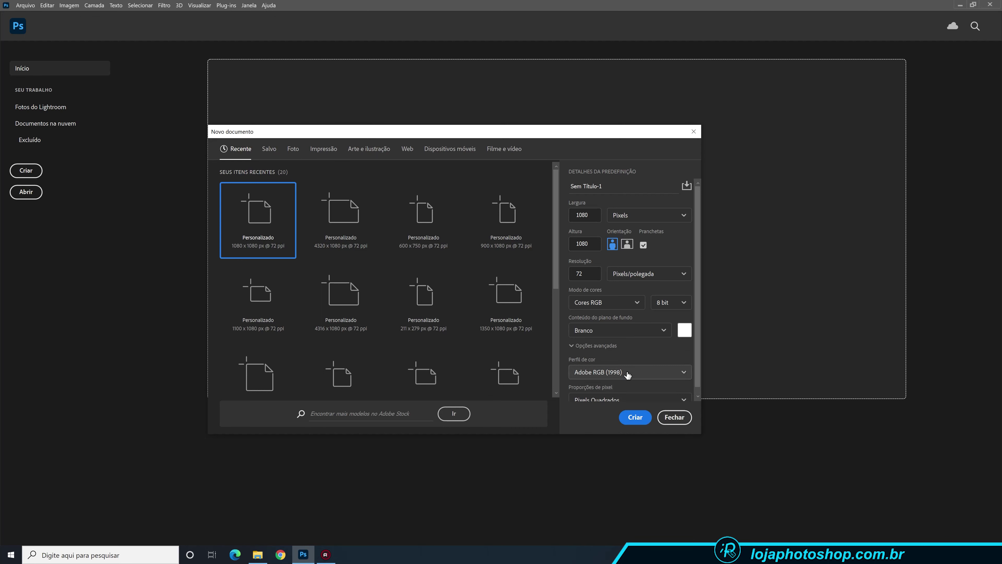
click(635, 419)
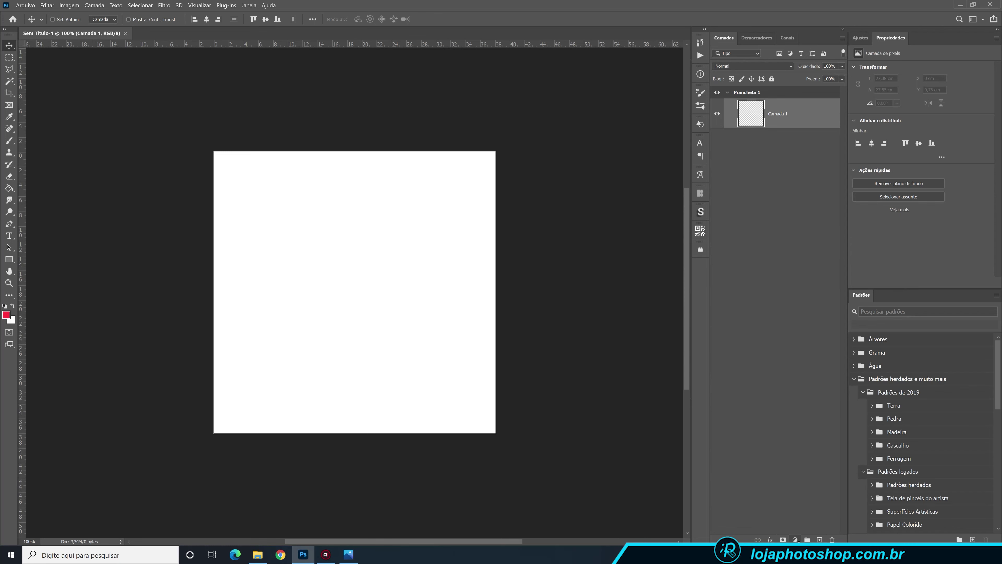
Add a gradient fill layer and set the opacity of its transparent end stop to 100%
click(794, 539)
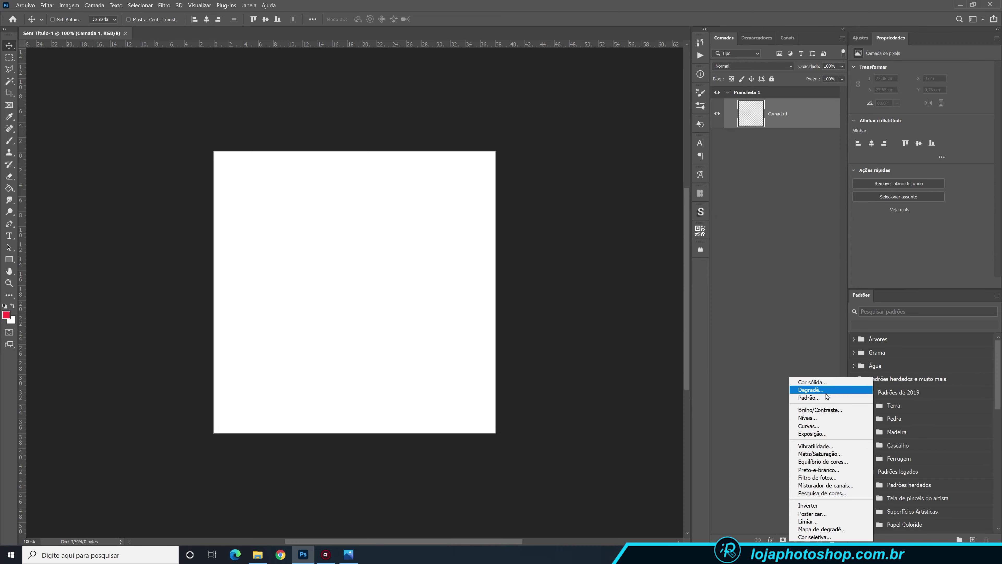
click(810, 390)
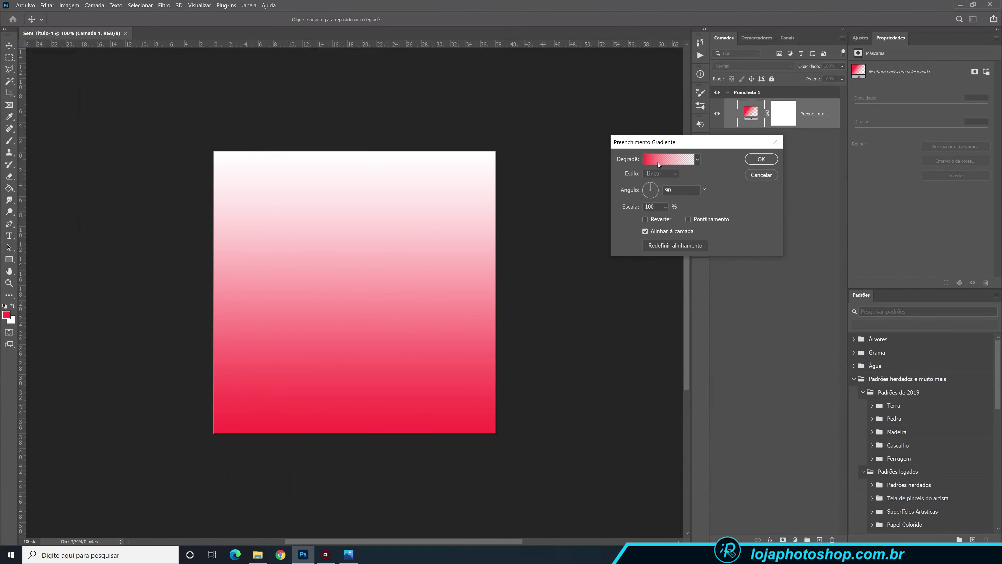
click(656, 160)
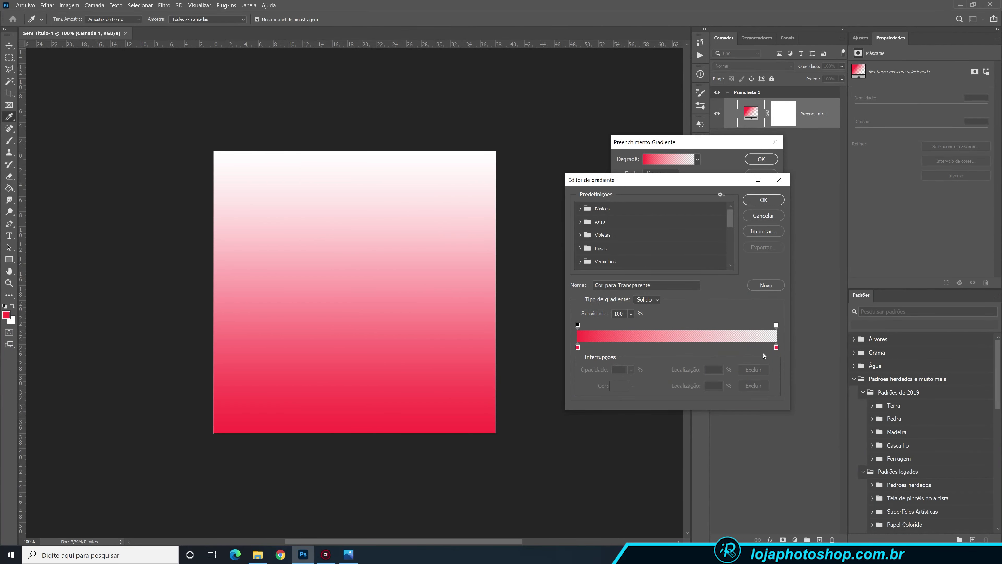
click(777, 324)
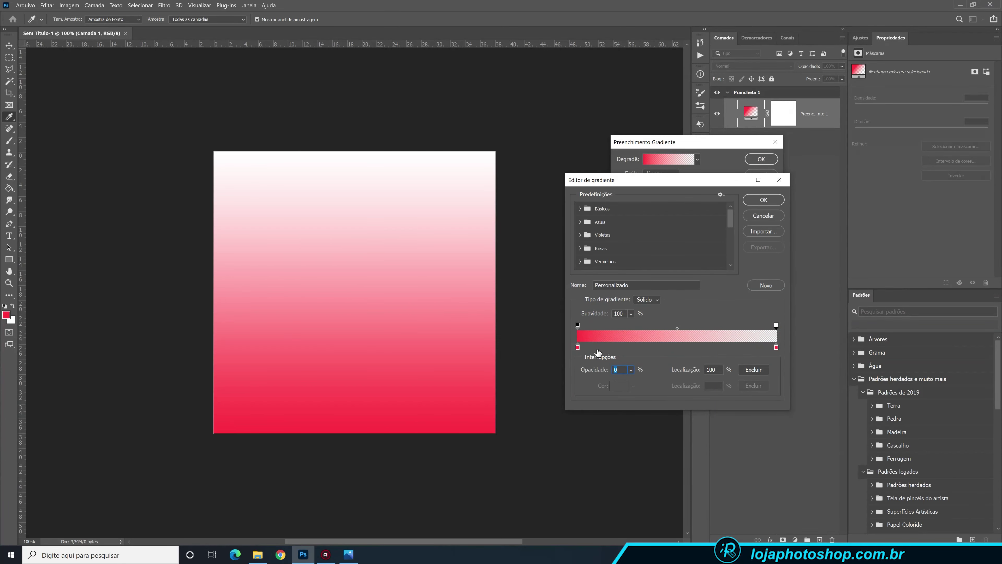
text(100)
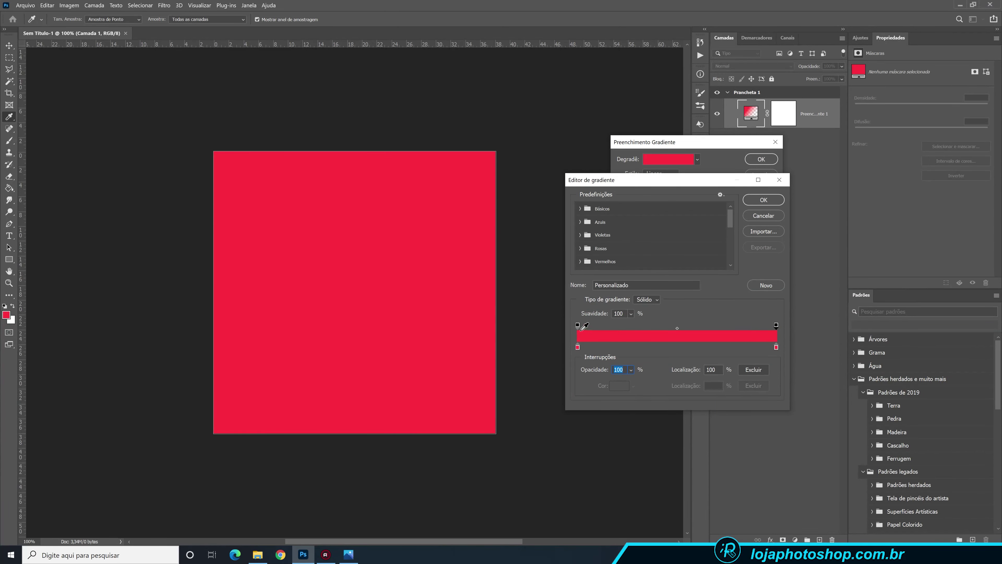
click(578, 325)
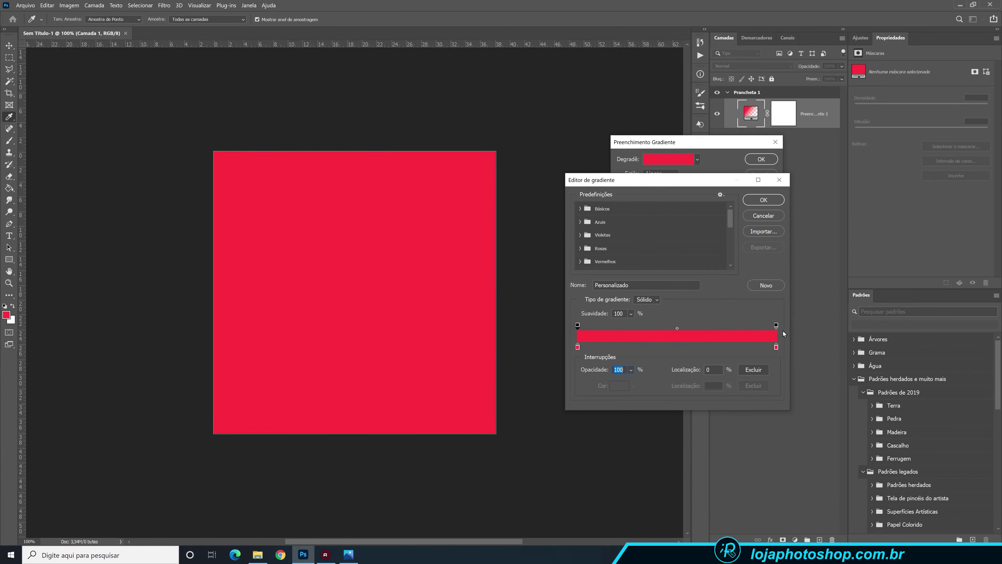
Change the gradient's starting color stop to the dark brown #25211f
click(578, 348)
click(616, 388)
mouse_move(577, 368)
mouse_down()
mouse_move(568, 367)
mouse_move(587, 373)
mouse_move(567, 370)
mouse_up()
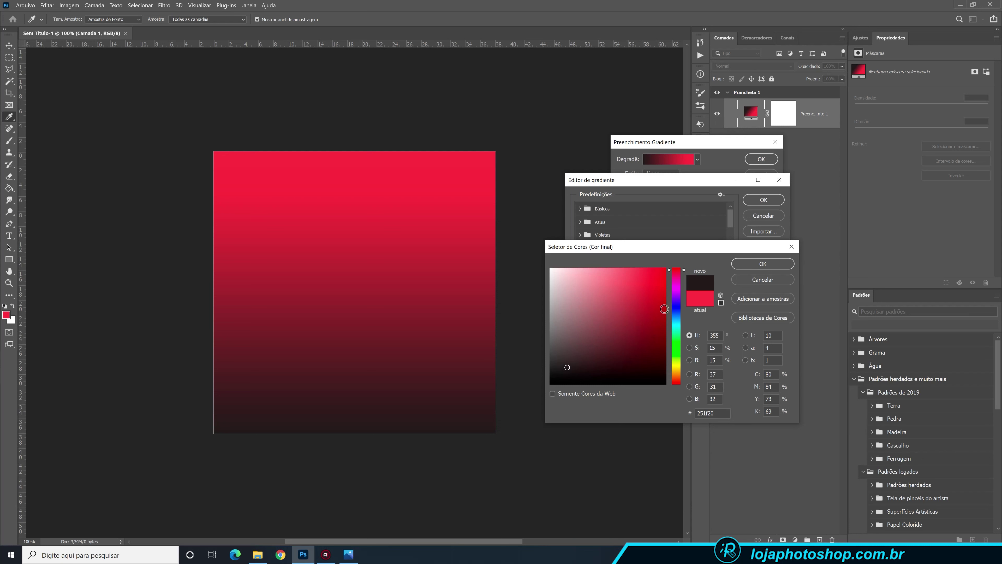
click(677, 379)
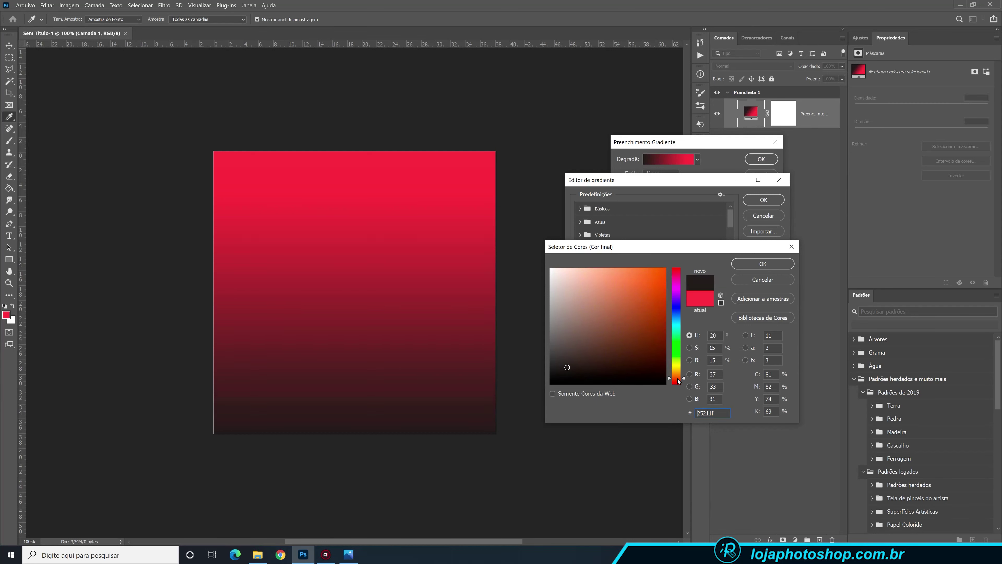
click(679, 378)
click(749, 265)
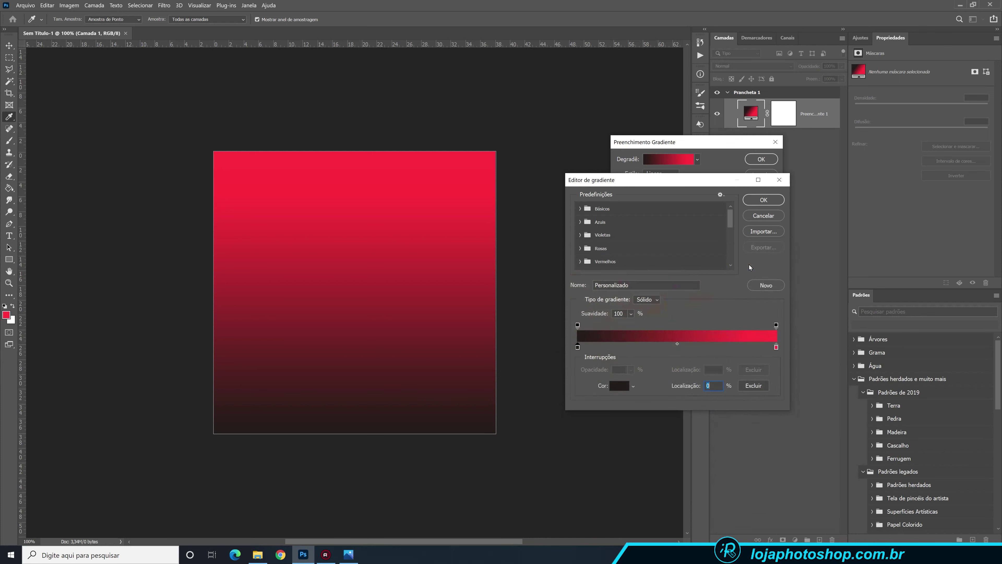
Change the gradient's ending color stop from red to the dark brown #25211f
double_click(776, 348)
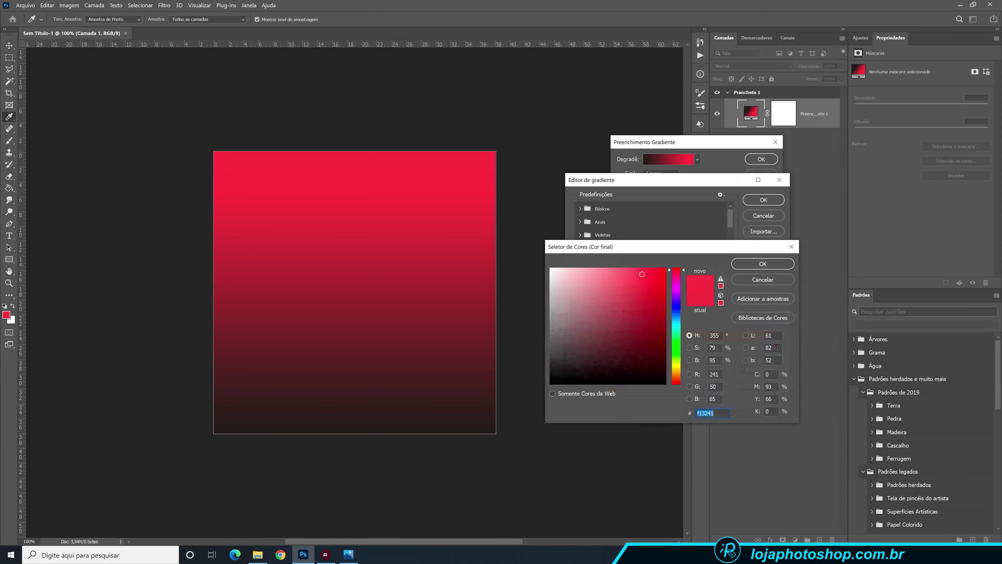
click(567, 366)
click(673, 378)
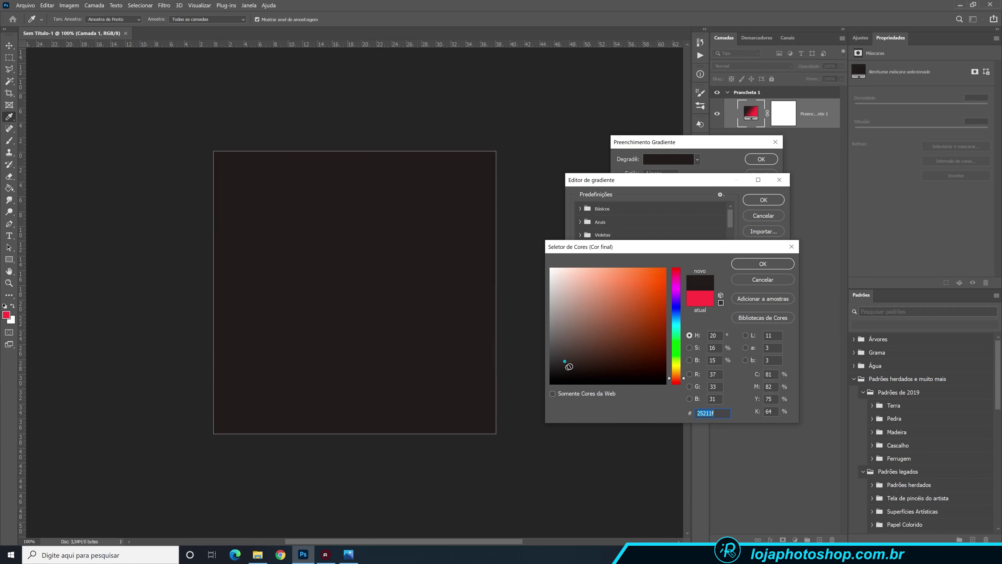
key(Return)
Darken the gradient's starting color stop to #1b1917 and accept the edited gradient
double_click(578, 349)
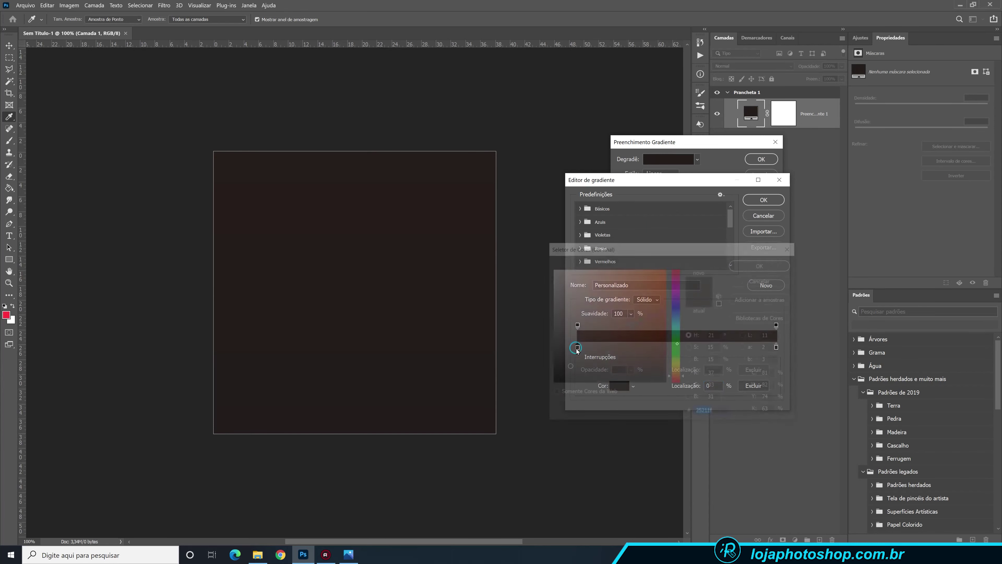
click(567, 371)
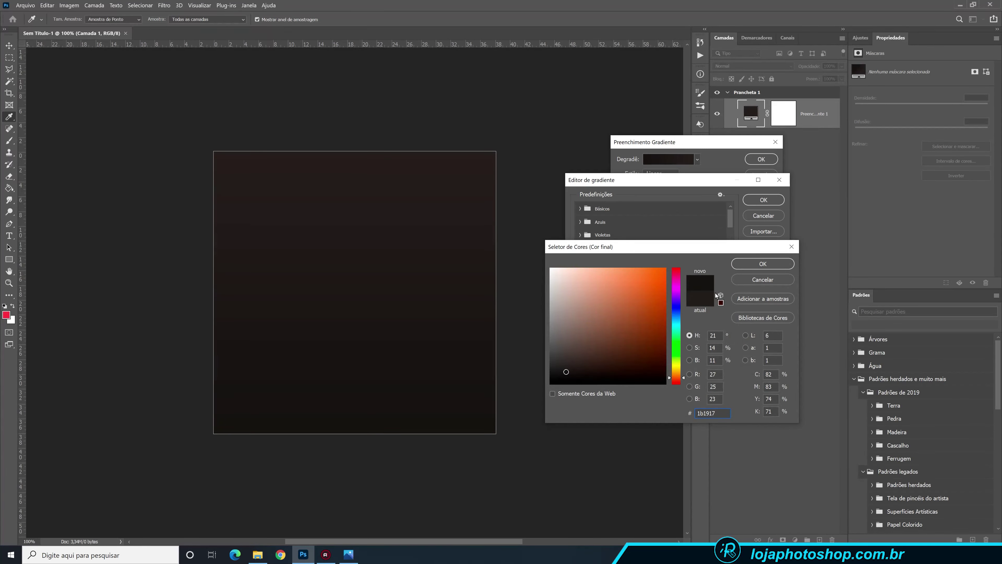
click(763, 263)
click(763, 200)
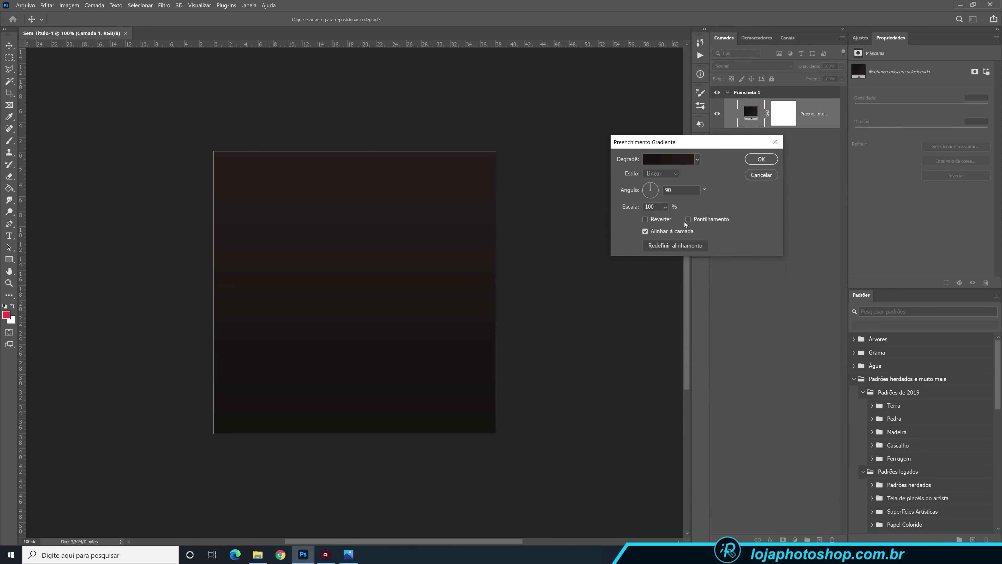
Rotate the linear gradient to a diagonal angle, reposition it on the artboard and apply the fill
drag(657, 193, 656, 187)
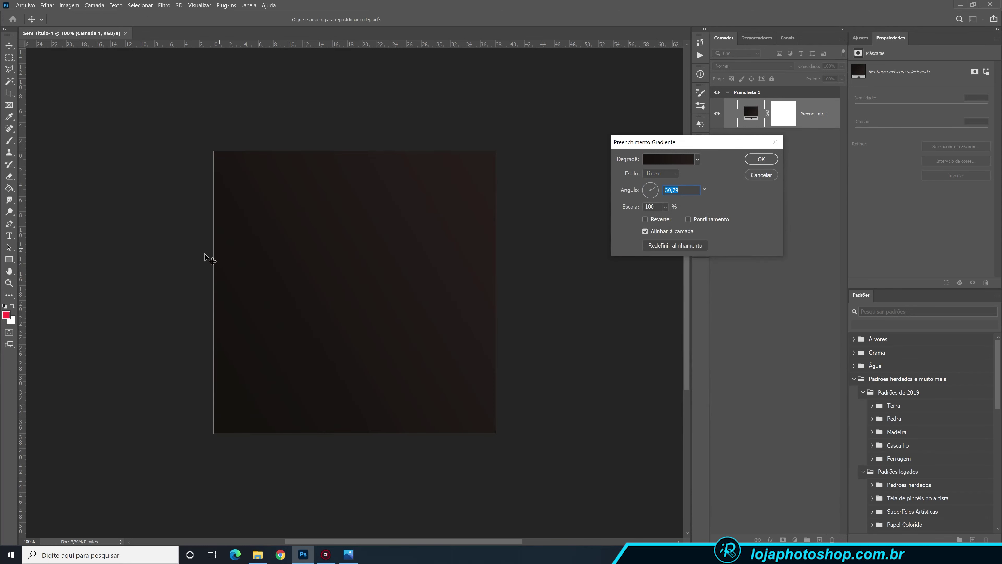
drag(657, 187, 656, 187)
drag(387, 250, 431, 181)
click(761, 159)
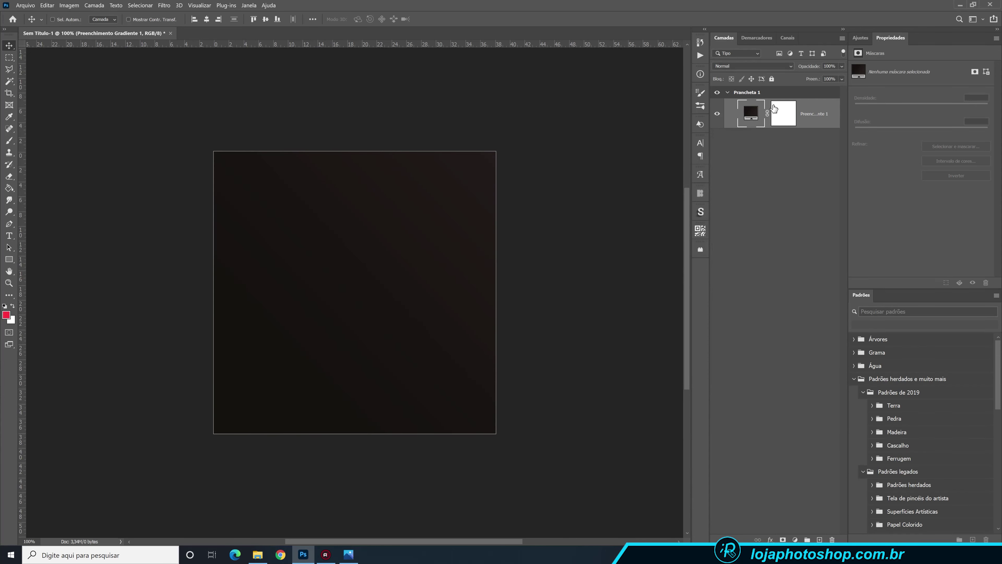
Target the gradient fill's layer mask and activate the Rectangular Marquee tool
click(784, 114)
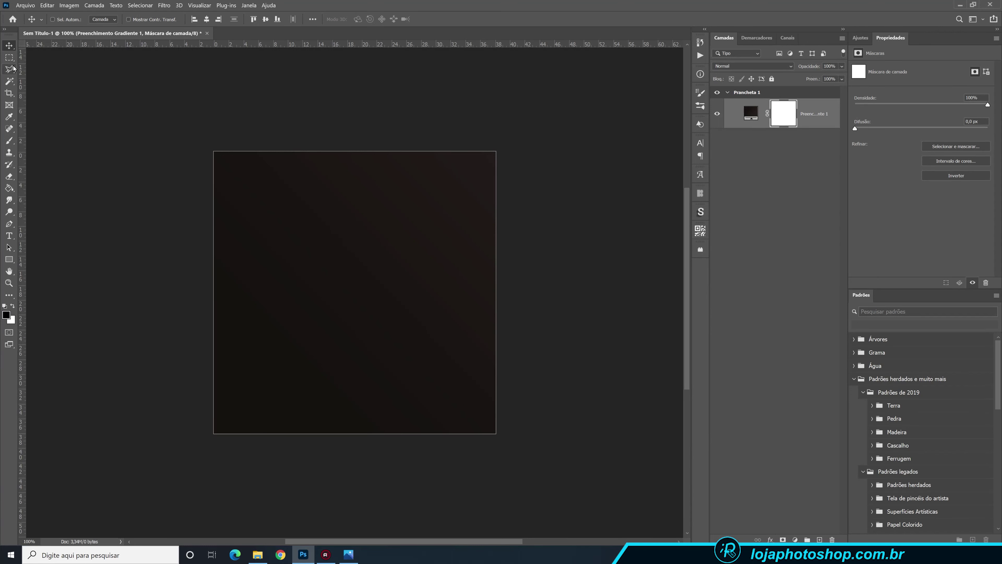
drag(7, 62, 52, 56)
drag(214, 151, 496, 226)
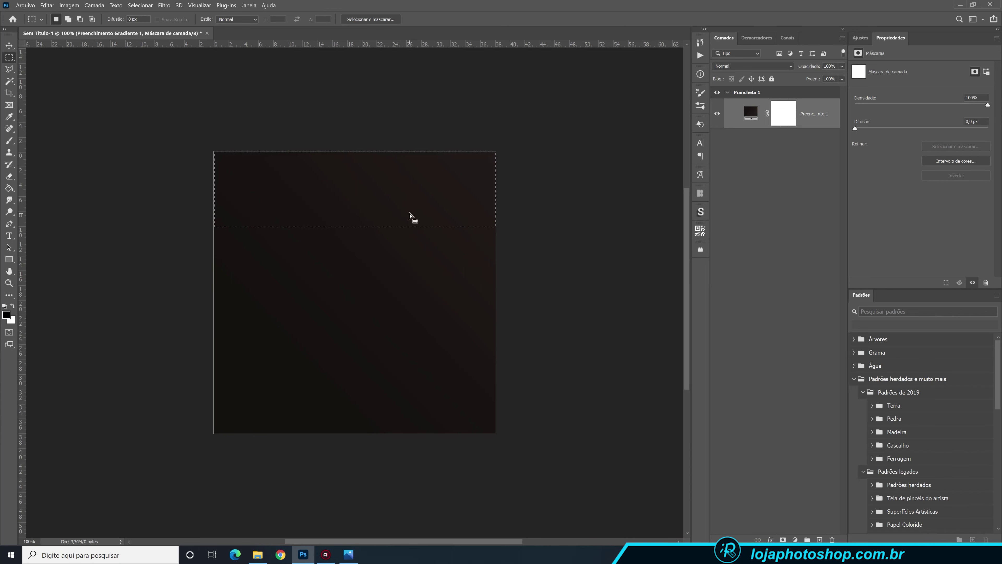
key(ctrl+shift+i)
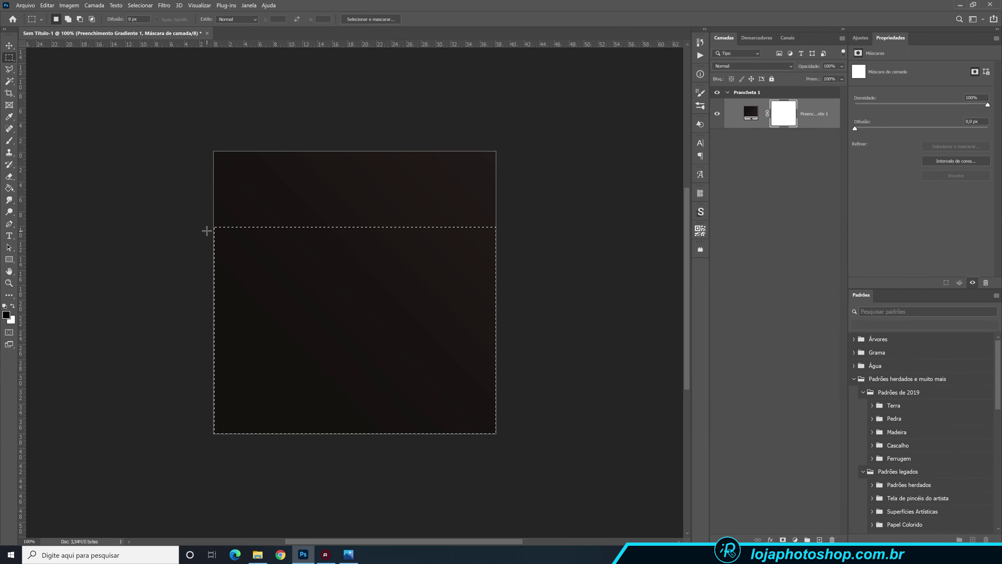
key(ctrl+d)
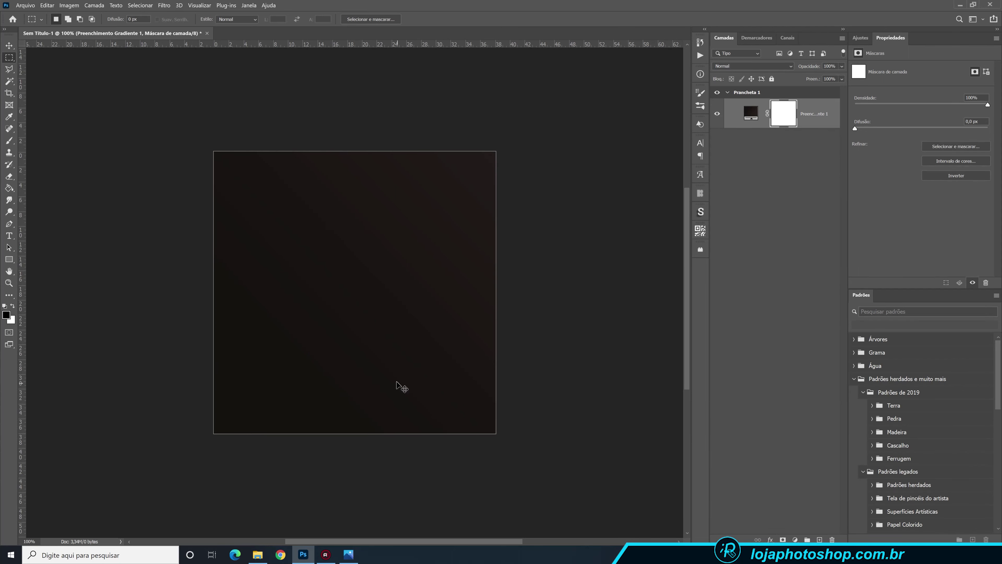
Select about the lower three quarters of the artboard, fill that part of the mask with black using the Paint Bucket, and deselect
drag(214, 215, 530, 424)
click(208, 222)
drag(210, 219, 567, 444)
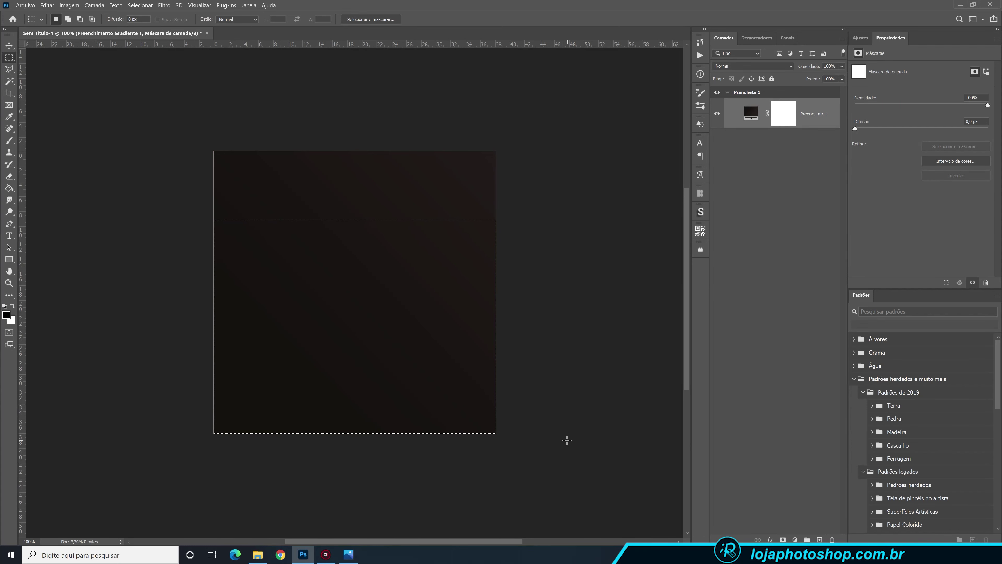
click(10, 190)
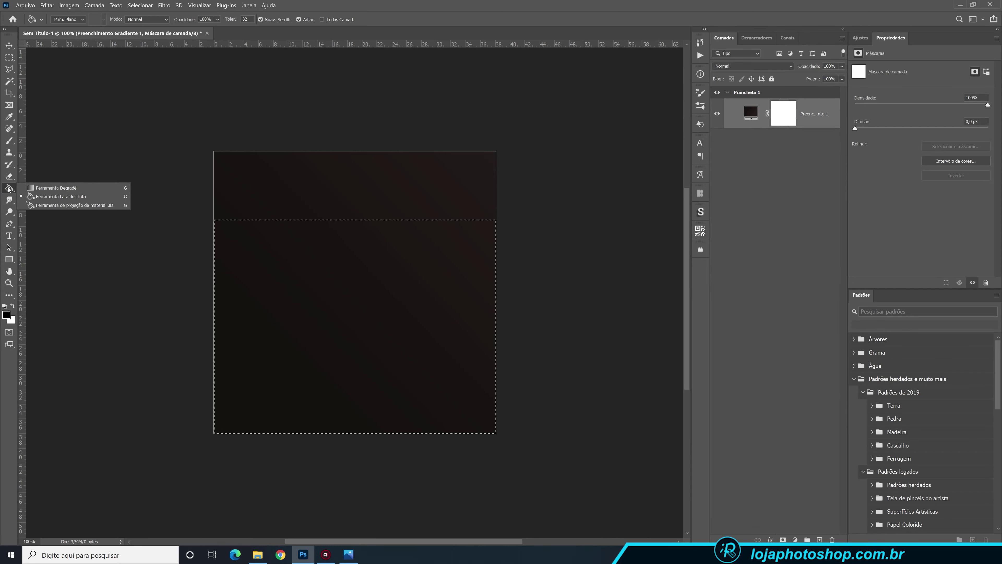
click(51, 197)
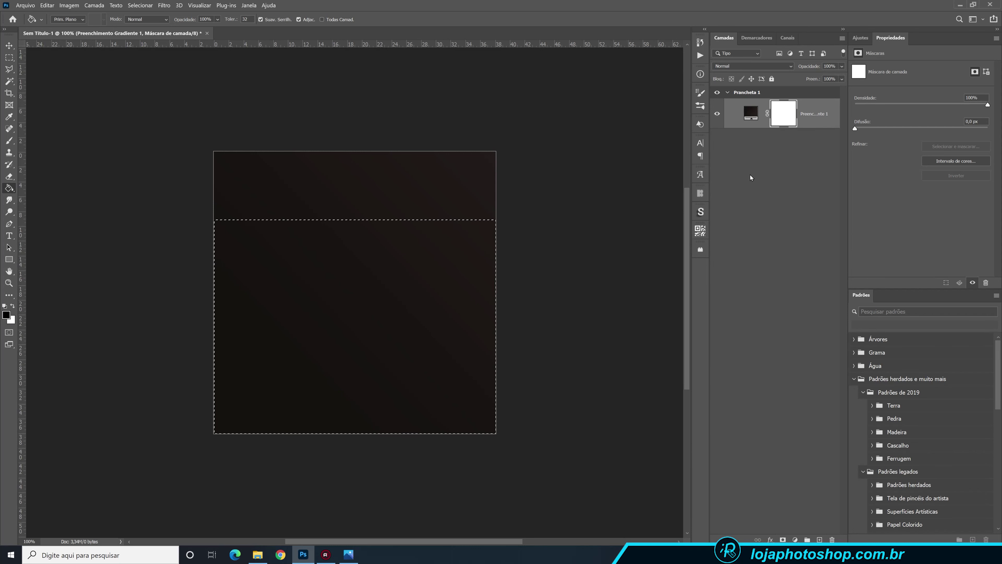
click(409, 322)
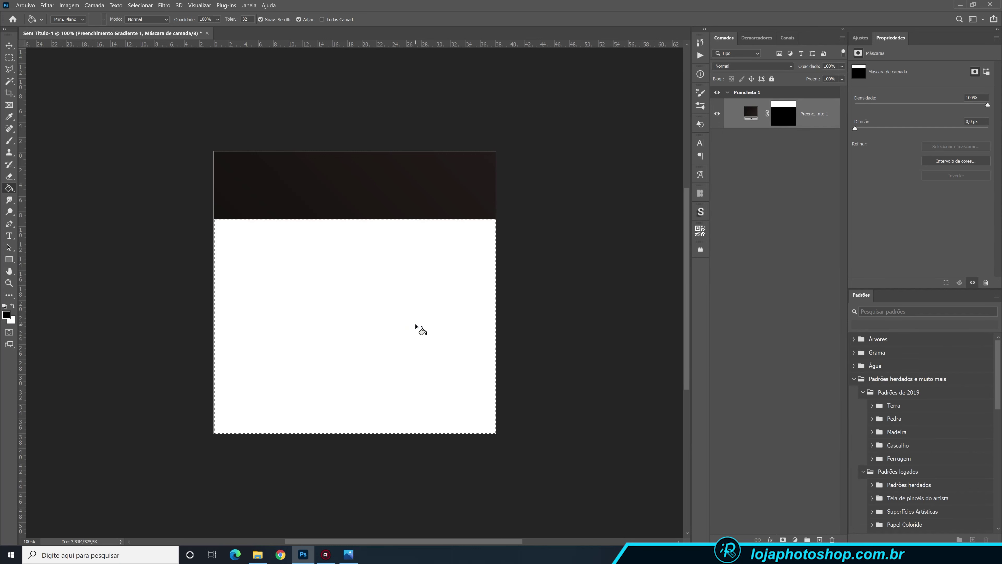
key(ctrl+d)
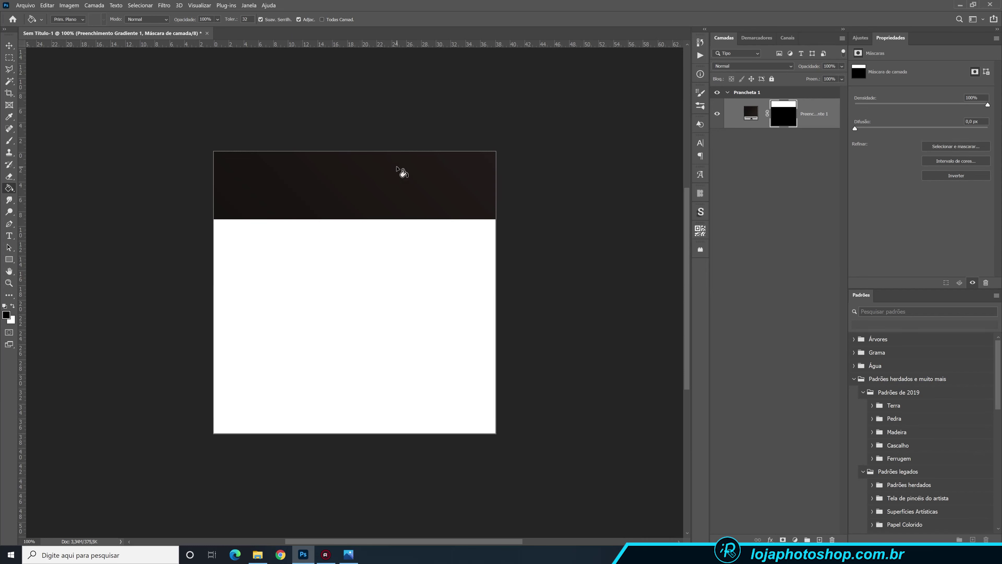
Switch to File Explorer and review the finished promotion posts Prancheta 0, 1, 2 and 4 in the 31 - PRODUTOS MERCADO folder
click(257, 554)
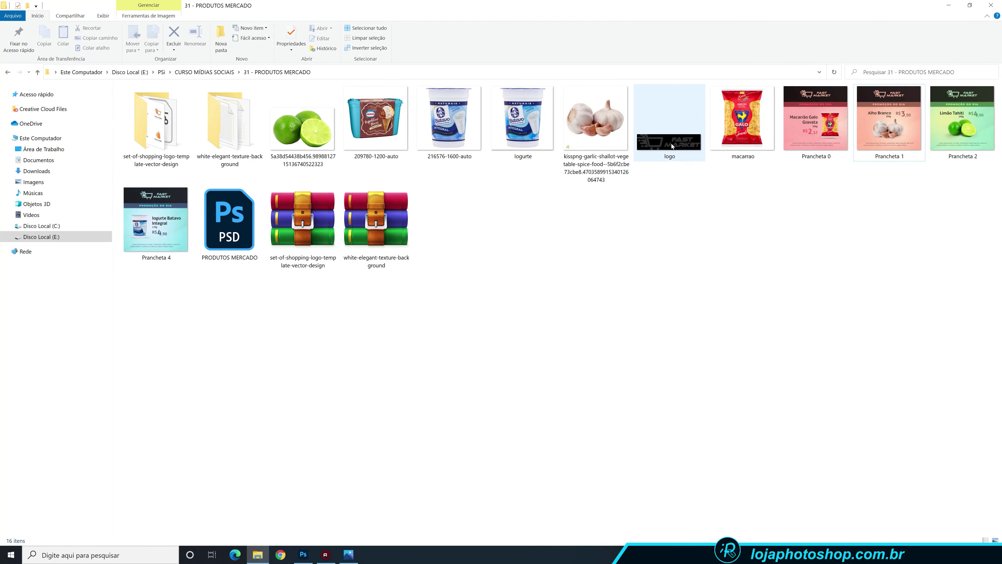
mouse_move(673, 147)
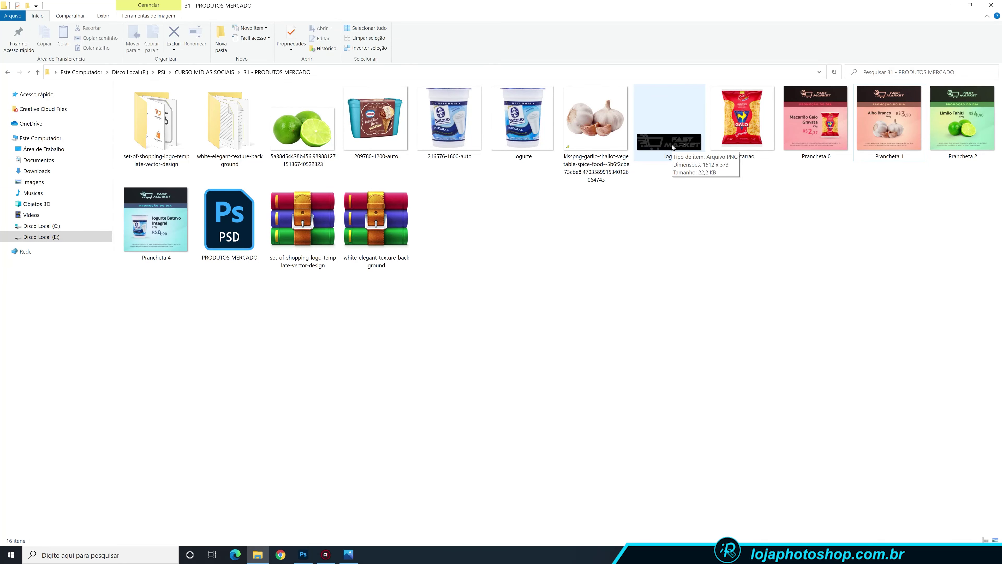
double_click(814, 133)
key(Right)
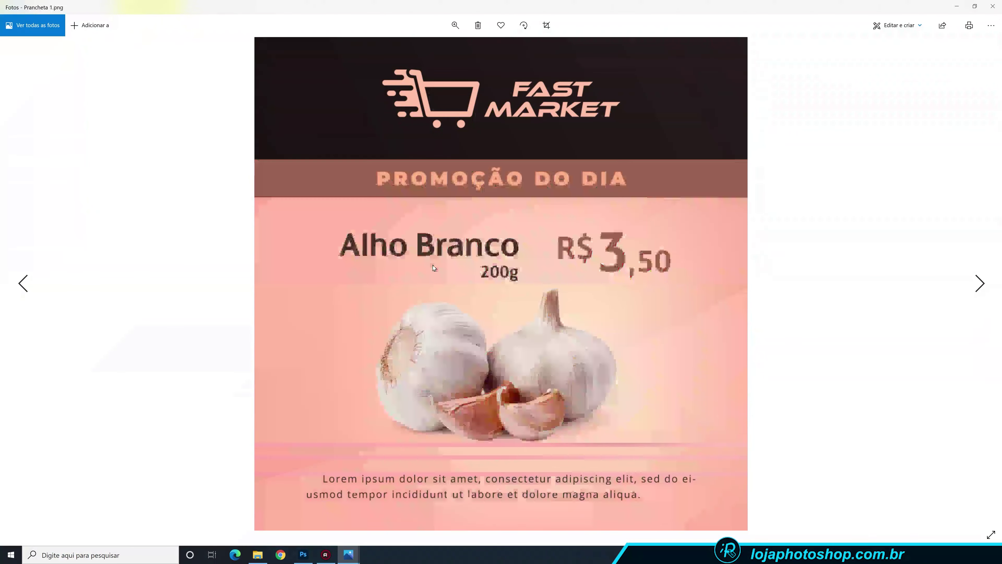
key(Right)
key(Right)
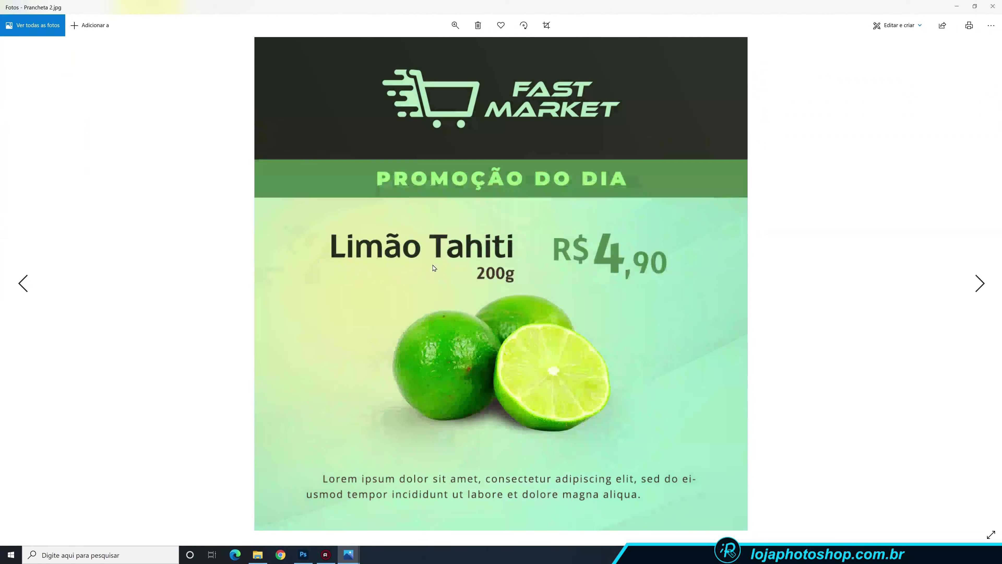
key(Left)
key(Left)
key(Left)
key(Left)
key(Right)
key(Right)
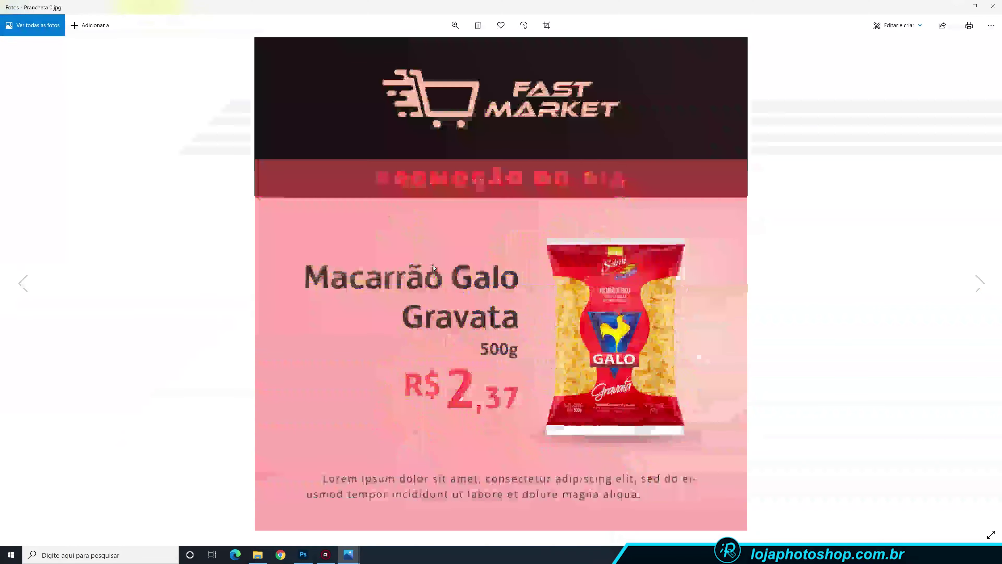
key(Right)
key(Right)
key(Right)
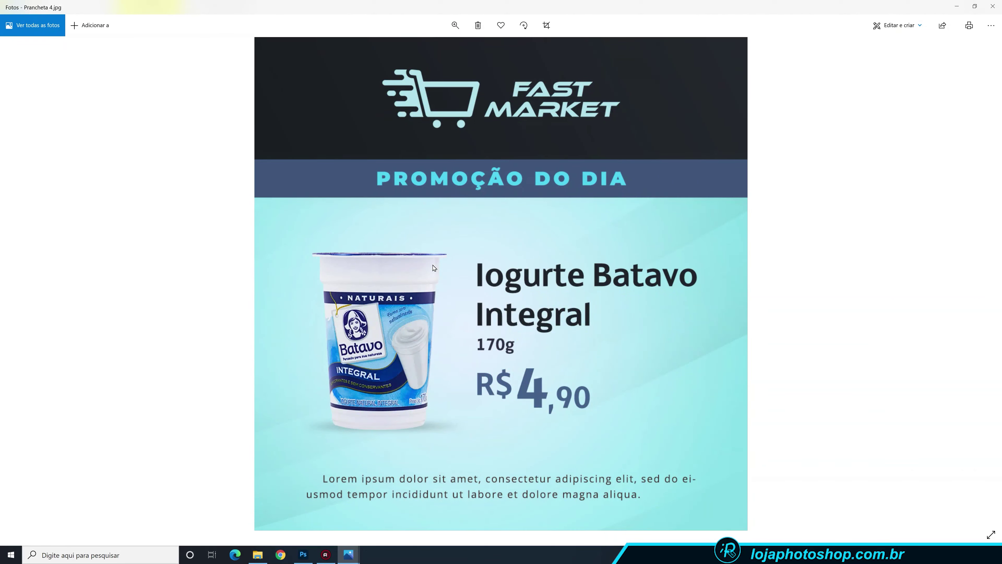
click(993, 6)
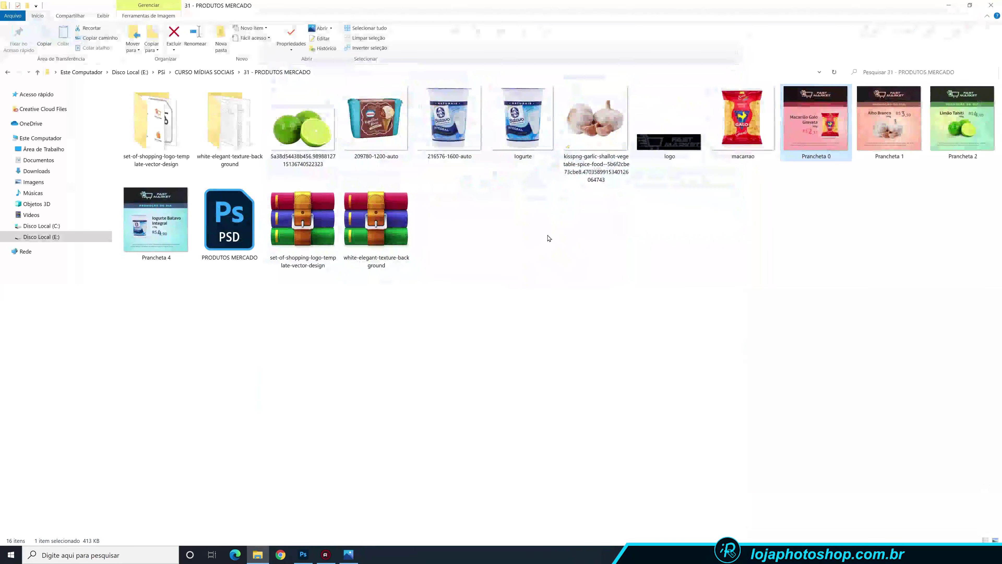
Place the logo image from the folder into the Photoshop artboard, scaled to about 18 cm wide and centred in the dark header
drag(665, 141, 375, 233)
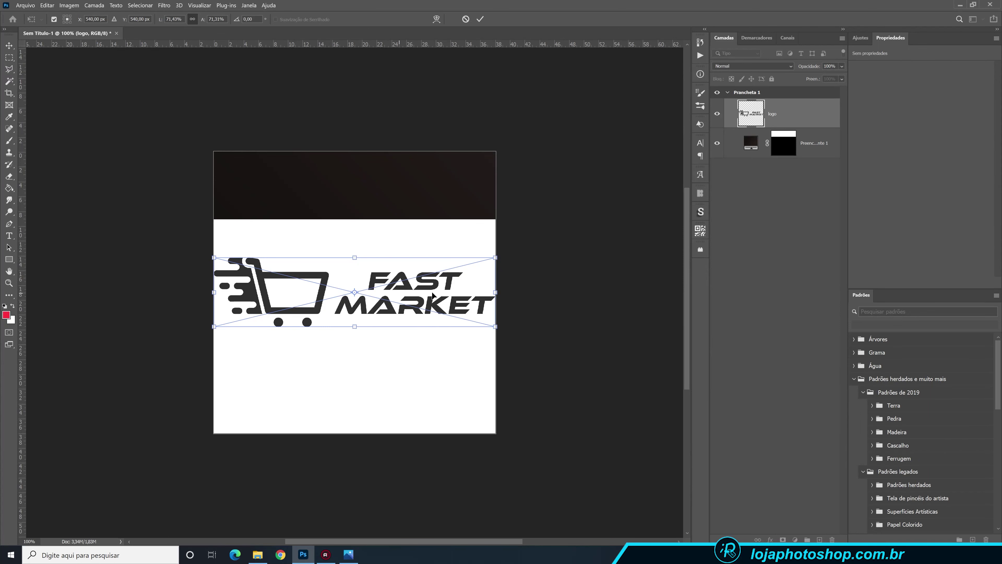
drag(494, 259, 421, 168)
click(481, 19)
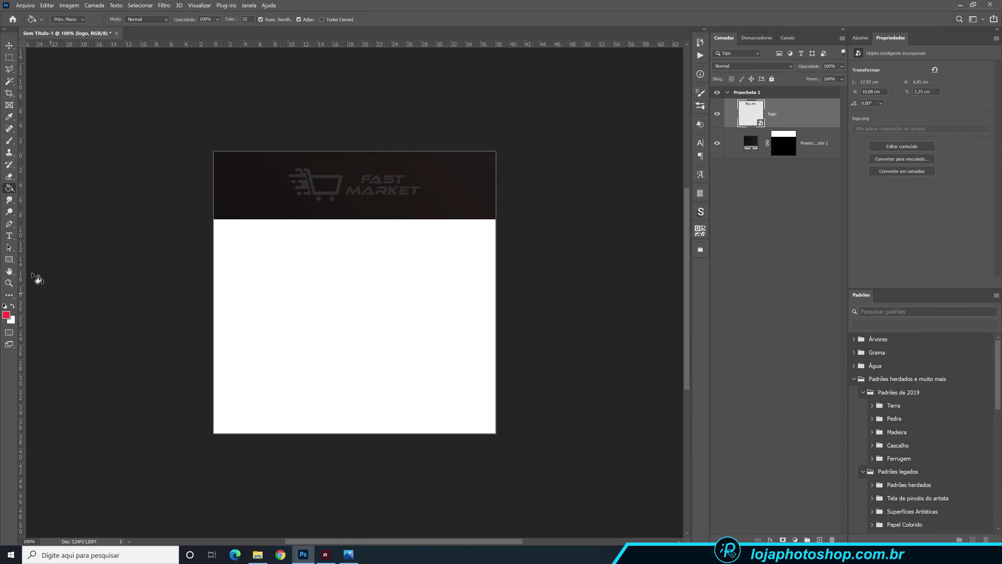
Draw a rectangle about 1130 x 104 px across the header's lower edge, with brown #7b5b41 fill and no stroke
click(14, 261)
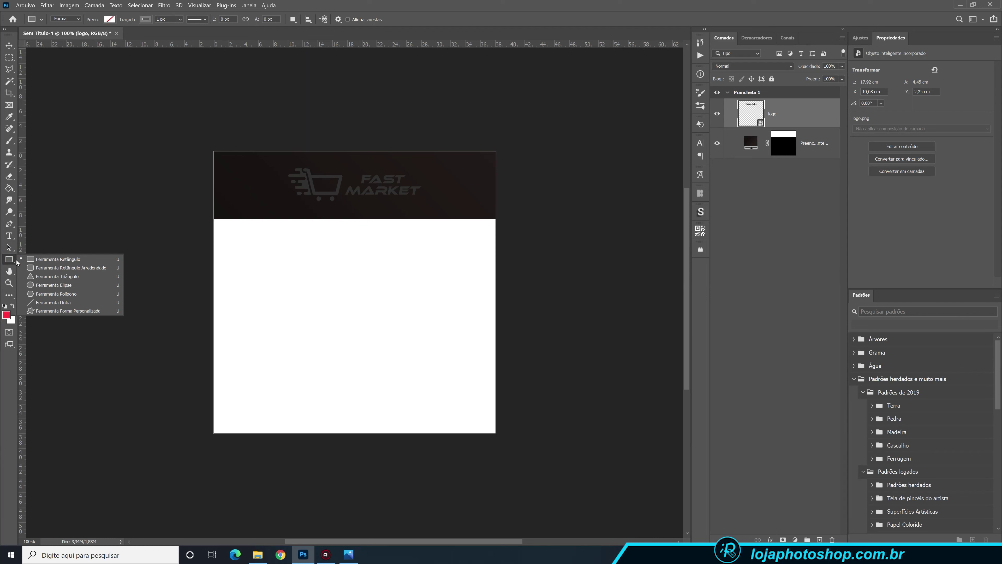
click(41, 260)
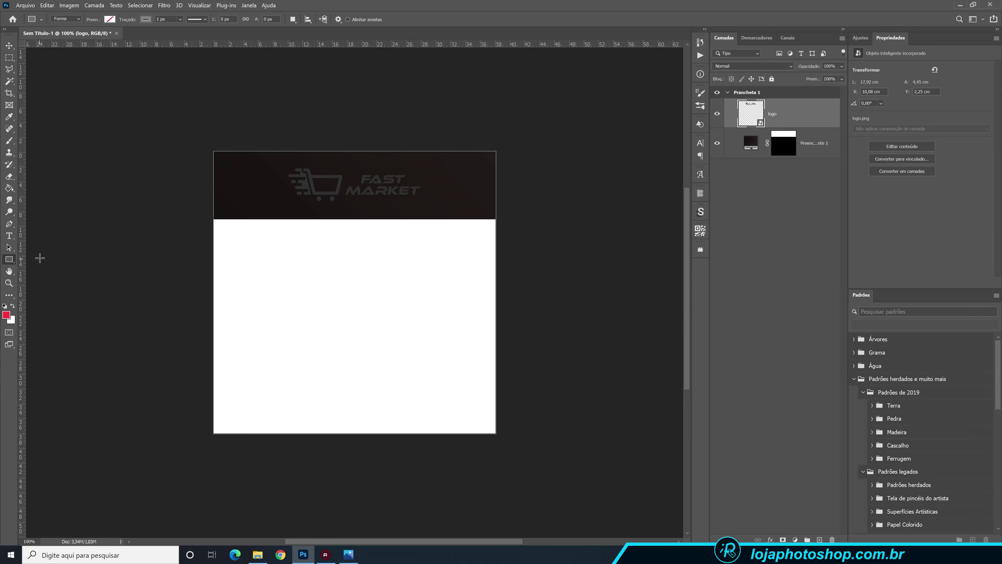
click(146, 19)
click(94, 36)
click(110, 19)
click(166, 36)
click(675, 376)
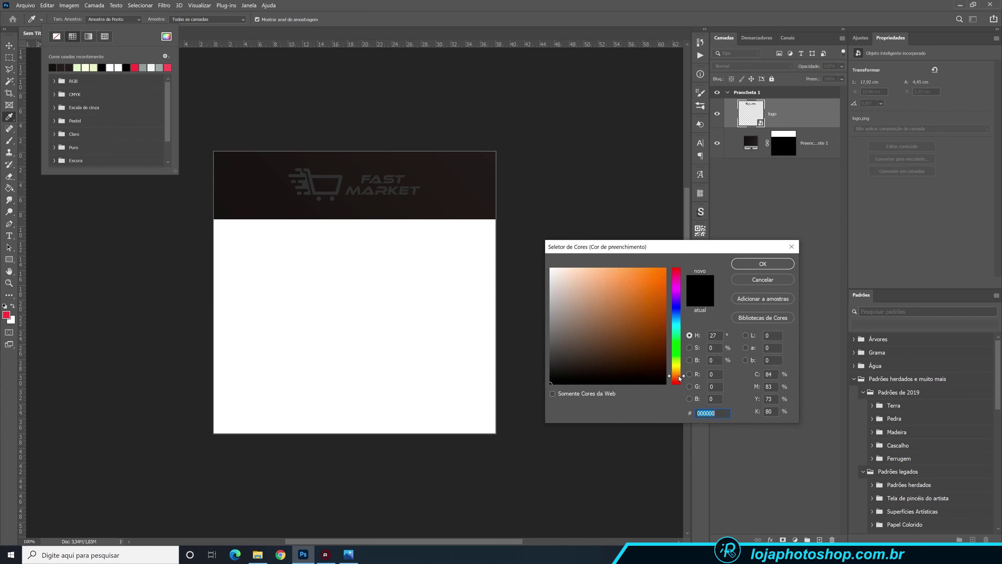
mouse_move(596, 328)
mouse_down()
mouse_move(597, 319)
mouse_move(616, 332)
mouse_move(605, 327)
mouse_up()
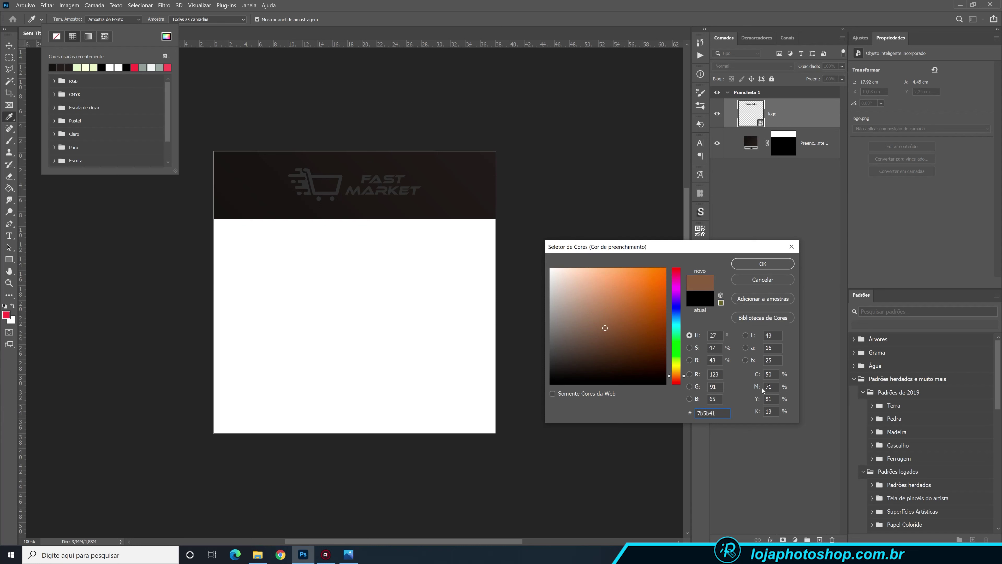
click(763, 264)
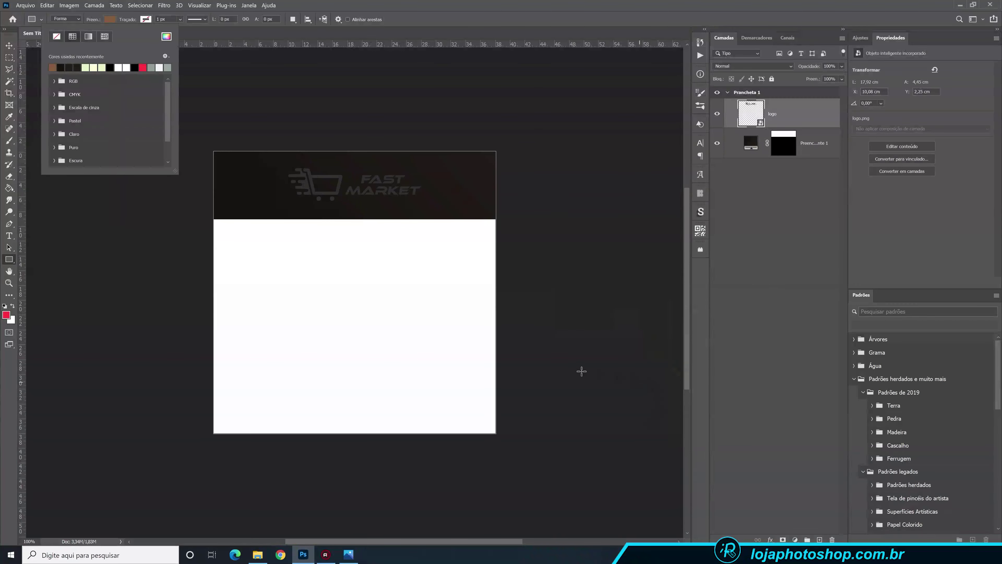
drag(207, 217, 502, 244)
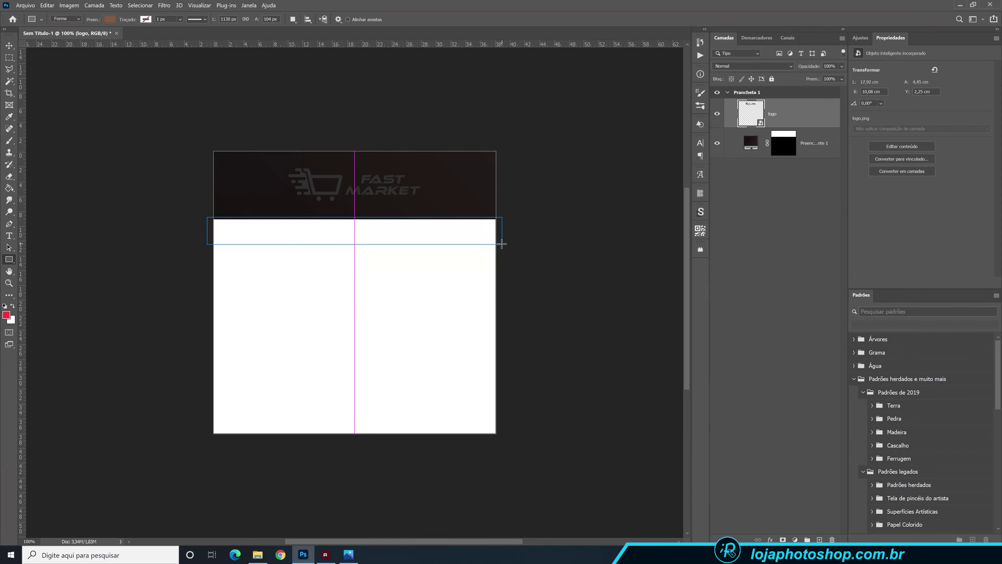
Nudge the brown rectangle down so its top edge sits flush against the bottom of the dark header
key(v)
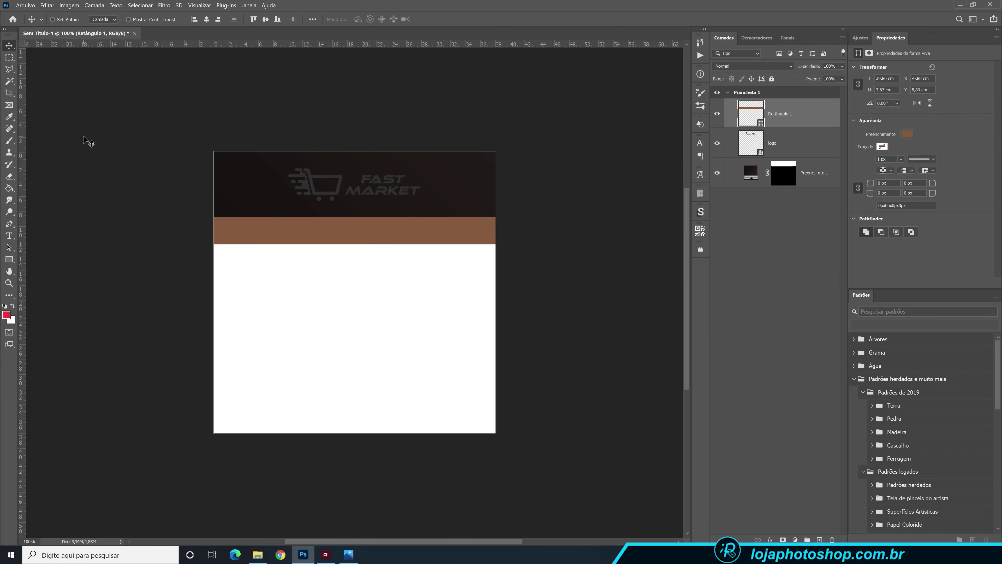
key(Down)
key(Down)
key(Down)
key(Down)
key(Down)
key(Down)
key(Down)
key(Down)
key(Down)
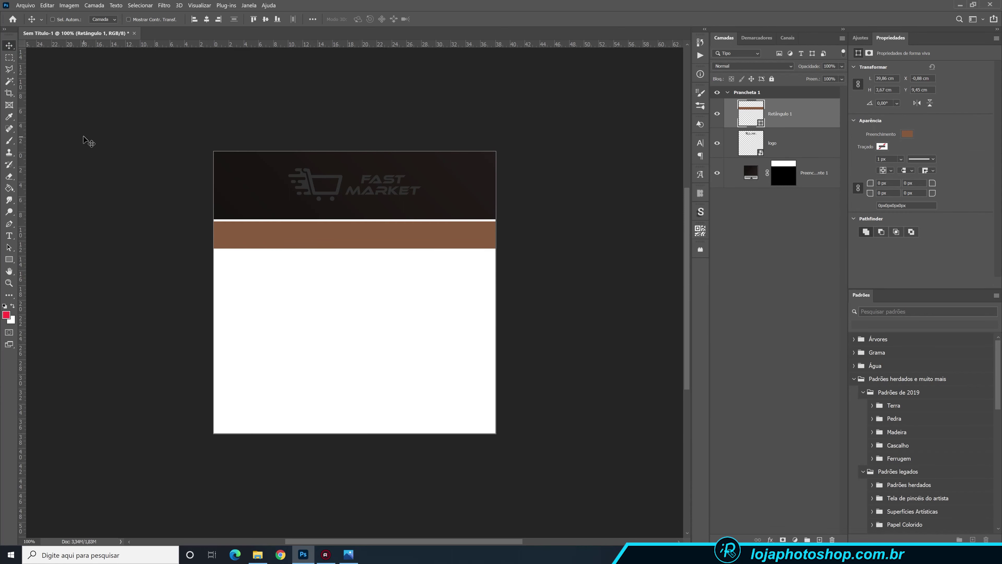
key(Up)
key(Up)
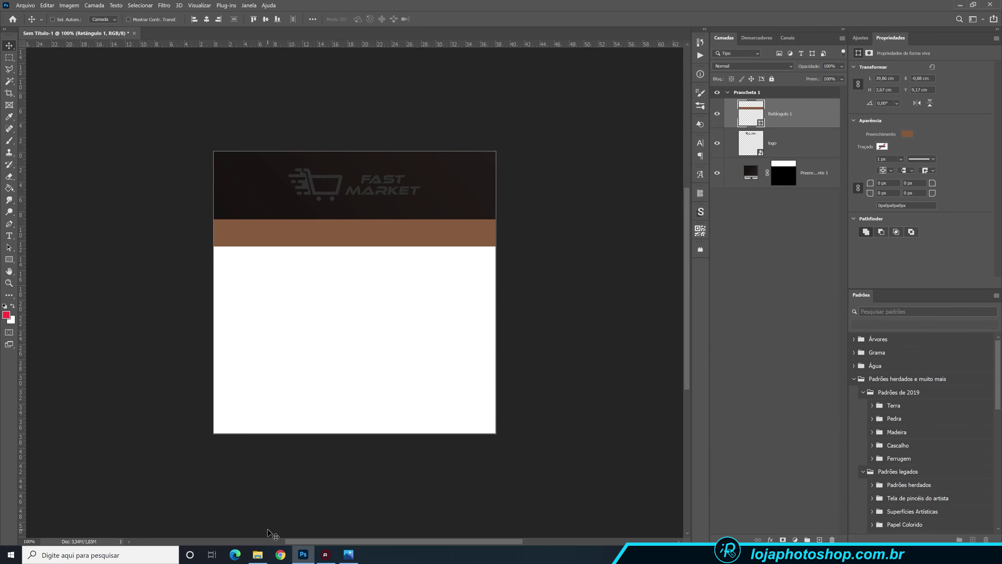
Place the kisspng garlic image from the product folder, scaled to 74.84% and centred in the white area below the band
click(258, 554)
click(595, 168)
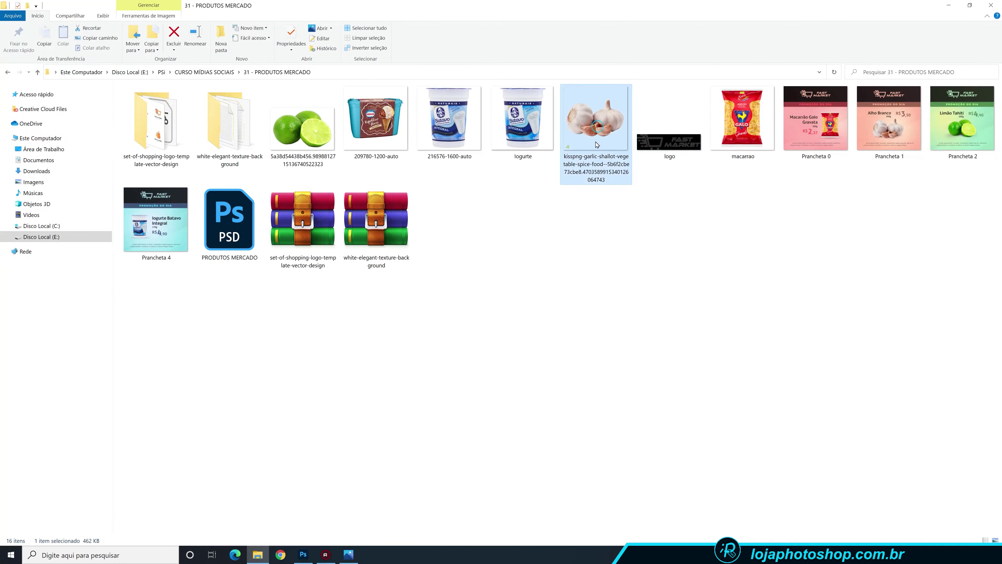
drag(580, 156, 376, 342)
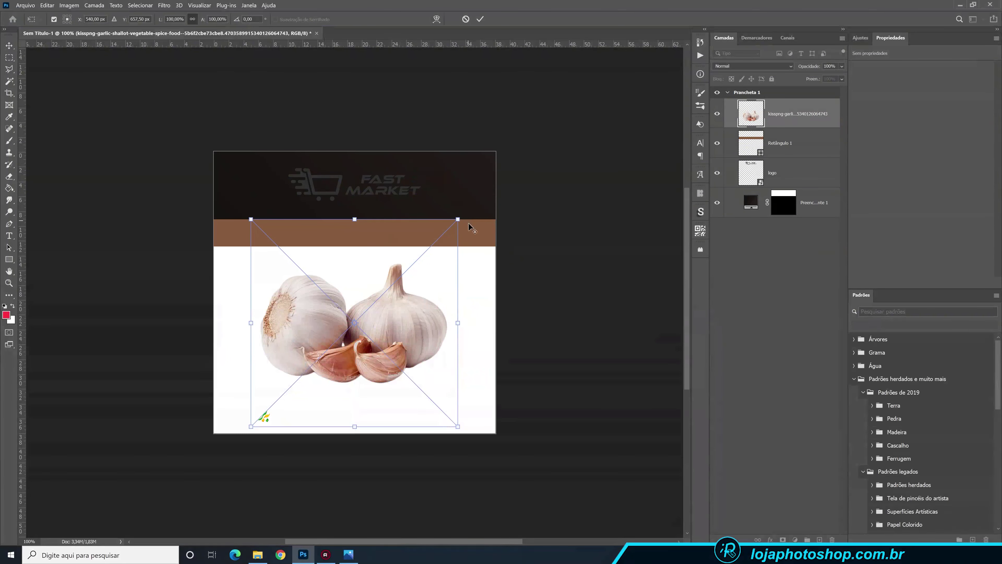
drag(460, 220, 409, 288)
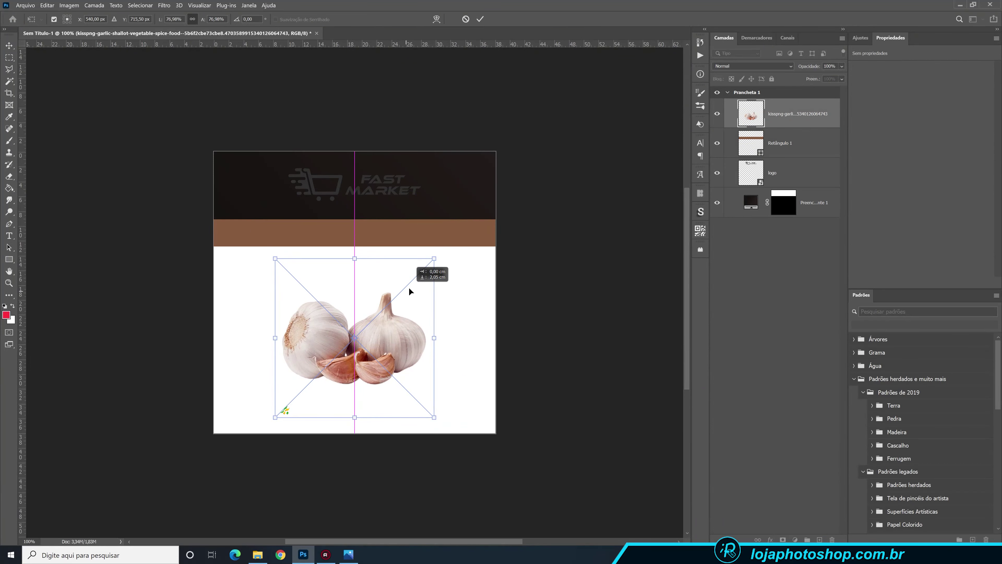
drag(435, 262, 411, 284)
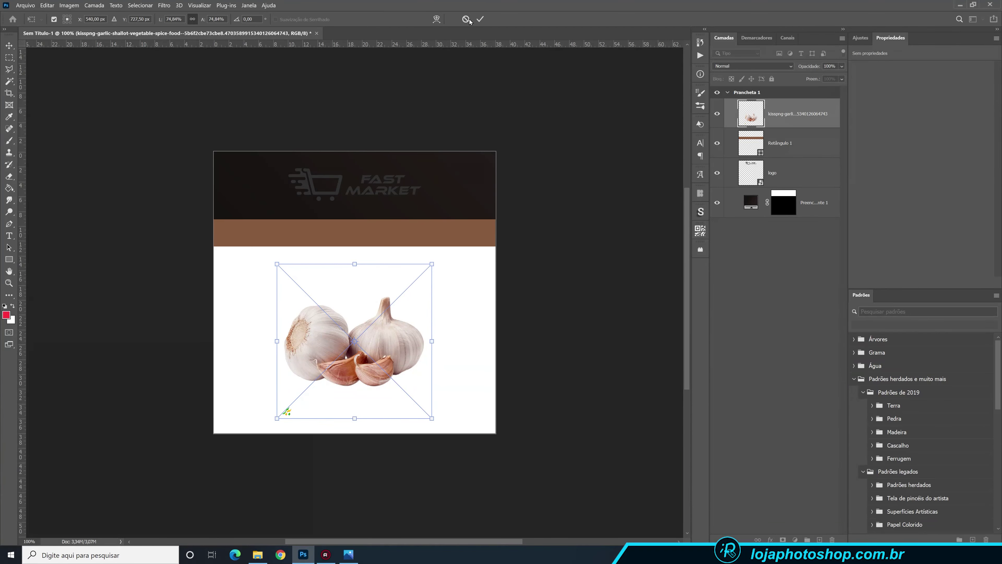
click(479, 19)
Add a layer mask to the garlic image and paint out the small green and yellow watermark with a black brush
scroll(280, 424, up, 3)
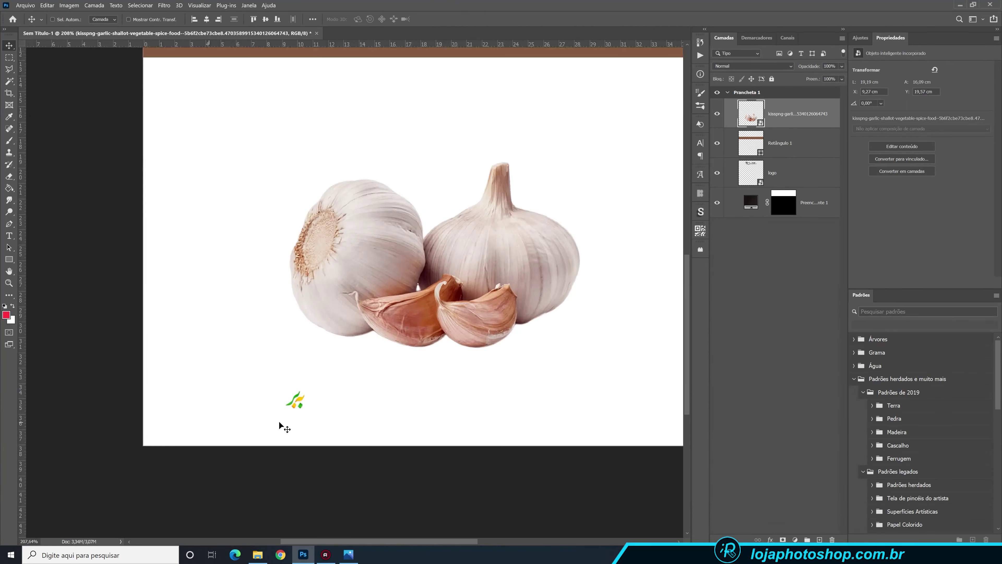
scroll(280, 425, up, 2)
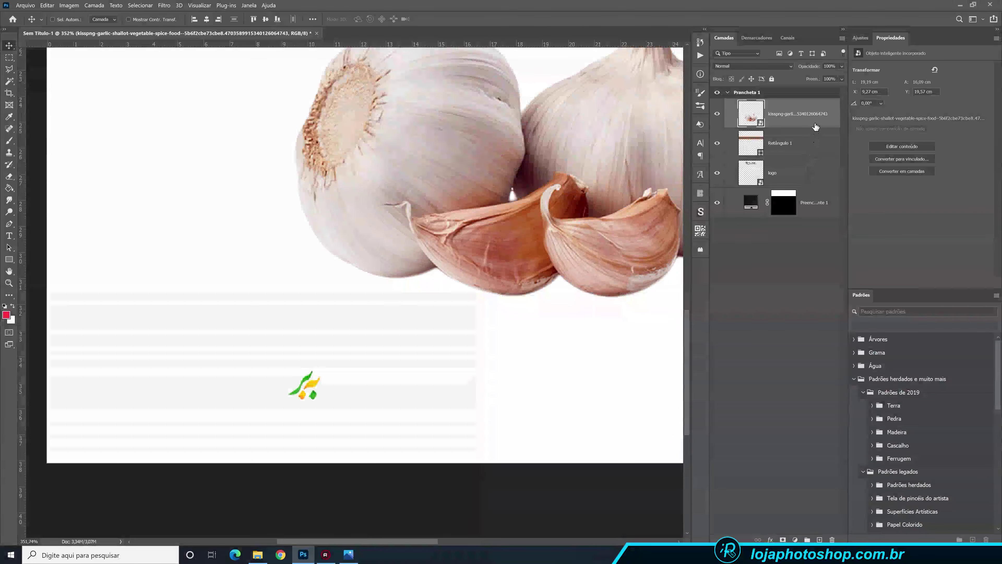
click(787, 539)
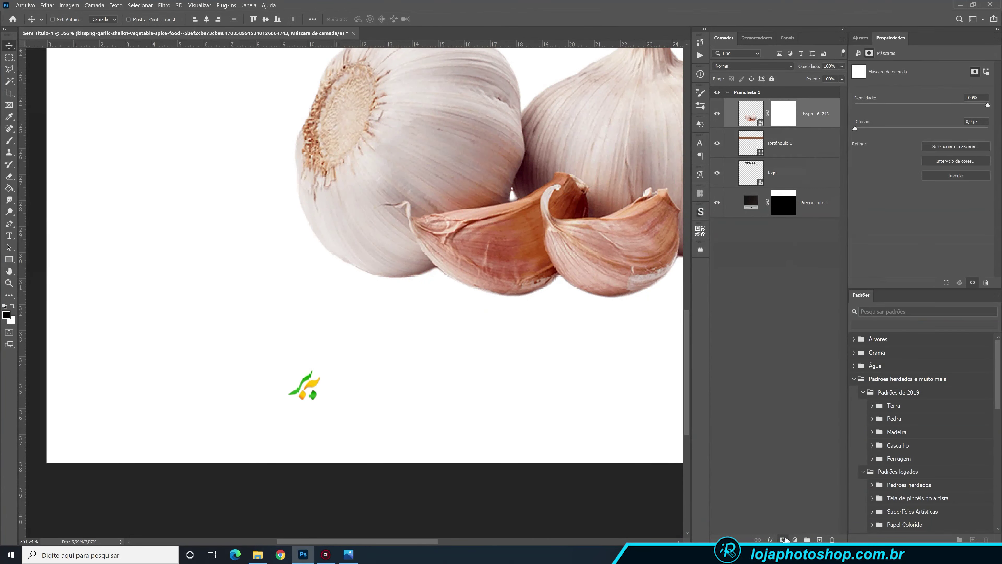
click(9, 141)
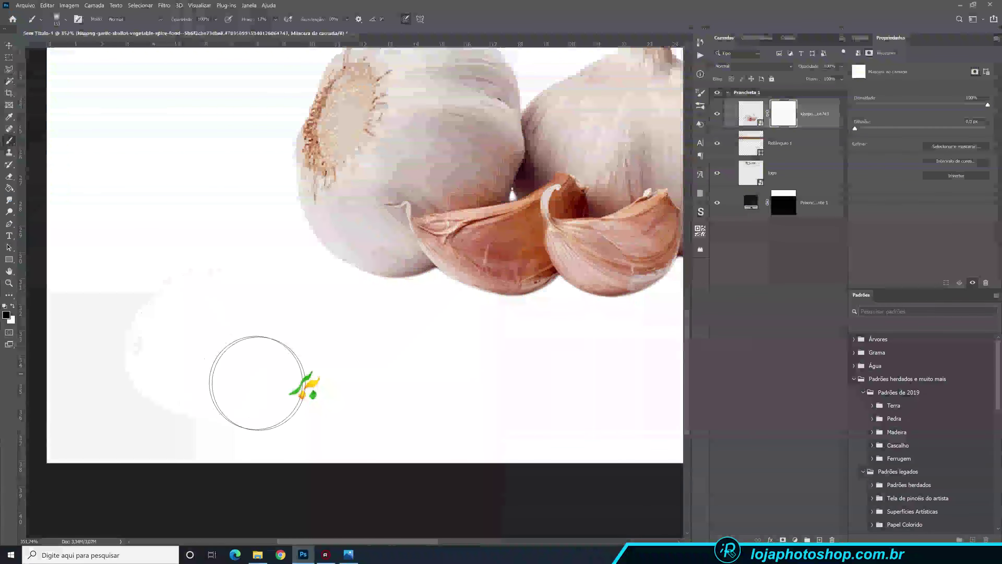
mouse_move(291, 405)
mouse_down()
mouse_move(324, 401)
mouse_move(301, 390)
mouse_move(309, 398)
mouse_move(303, 387)
mouse_move(314, 370)
mouse_move(267, 387)
mouse_move(296, 391)
mouse_up()
scroll(295, 391, down, 3)
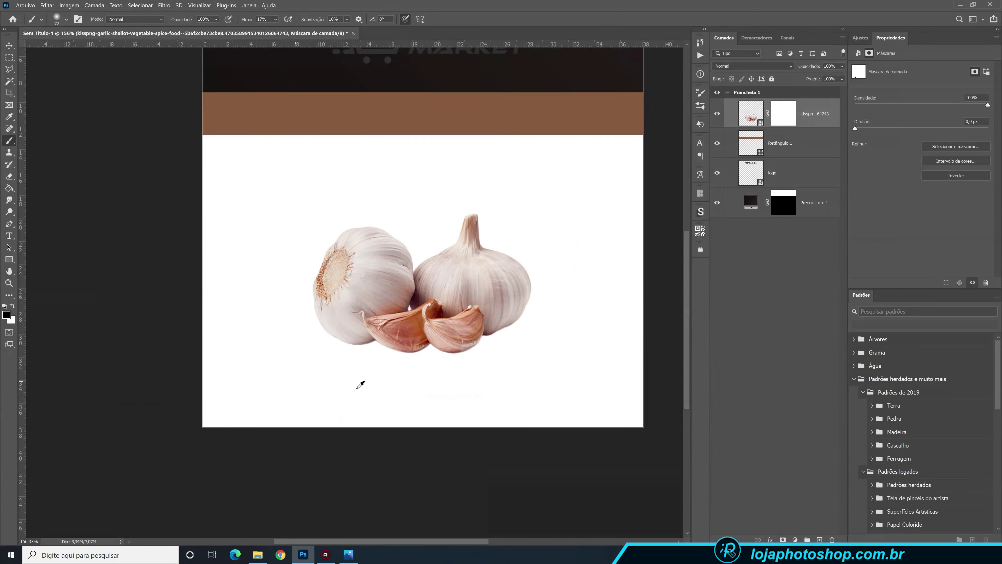
scroll(351, 390, down, 2)
scroll(443, 318, up, 1)
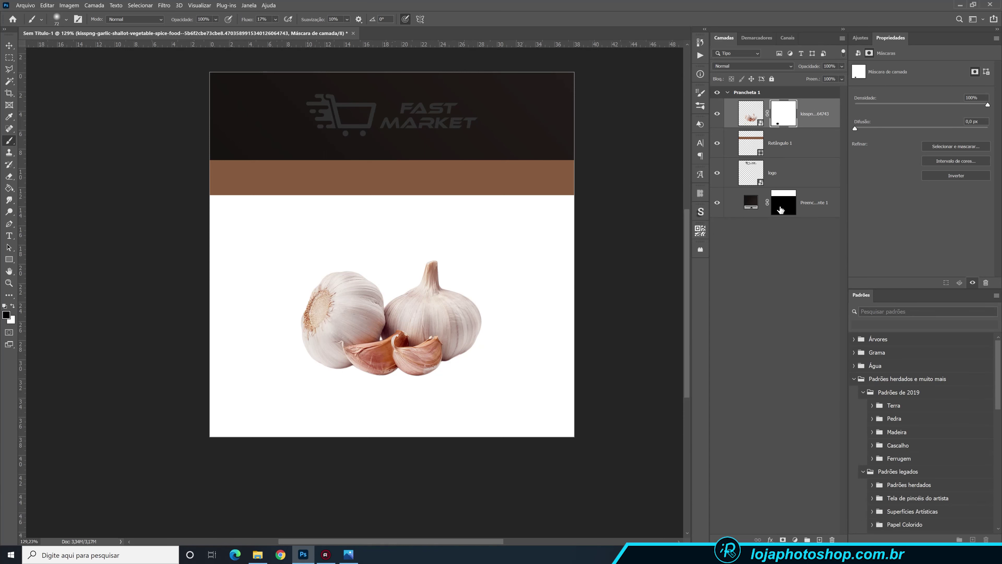
Add a gradient fill layer directly above the header gradient and set its ending opacity stop to 100%
click(818, 205)
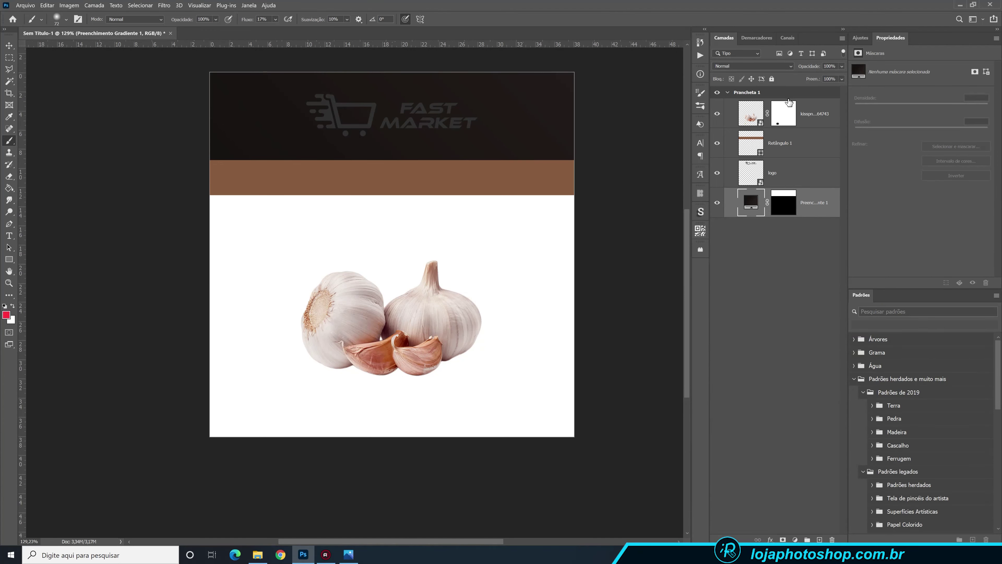
click(795, 540)
click(802, 389)
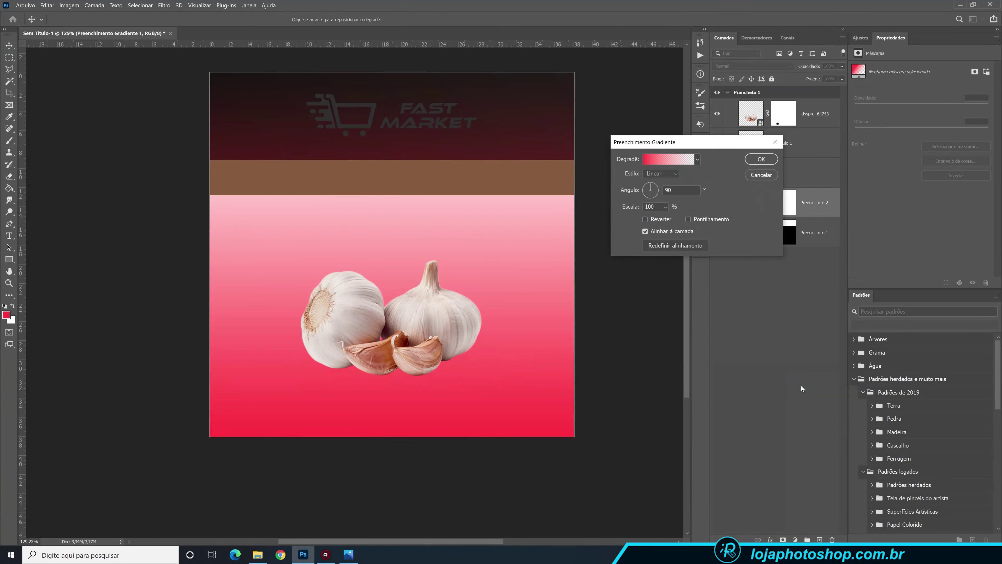
click(660, 160)
click(776, 325)
text(100)
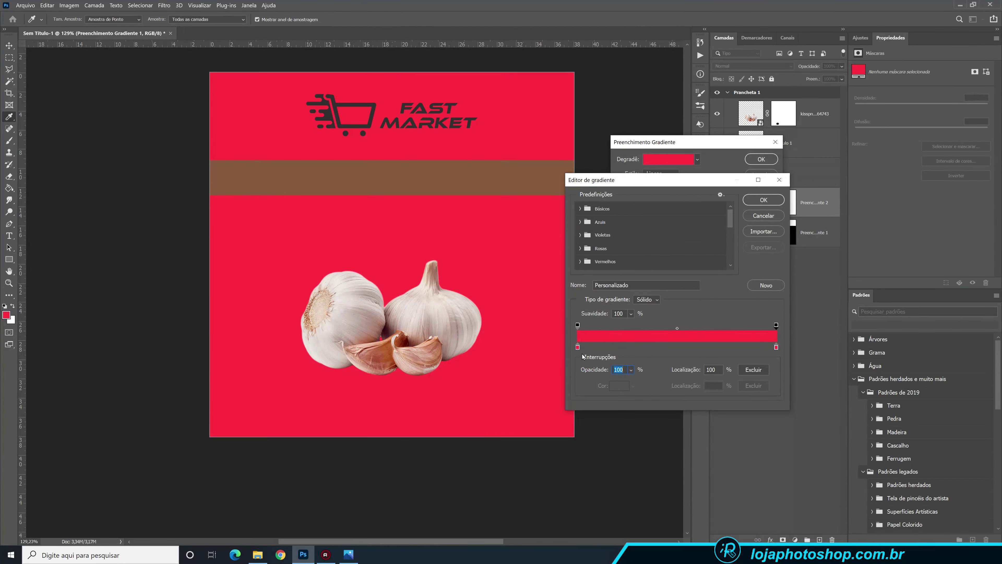
Set the new gradient's starting color stop to the pinkish brown #b78a7c sampled from the garlic cloves
click(578, 347)
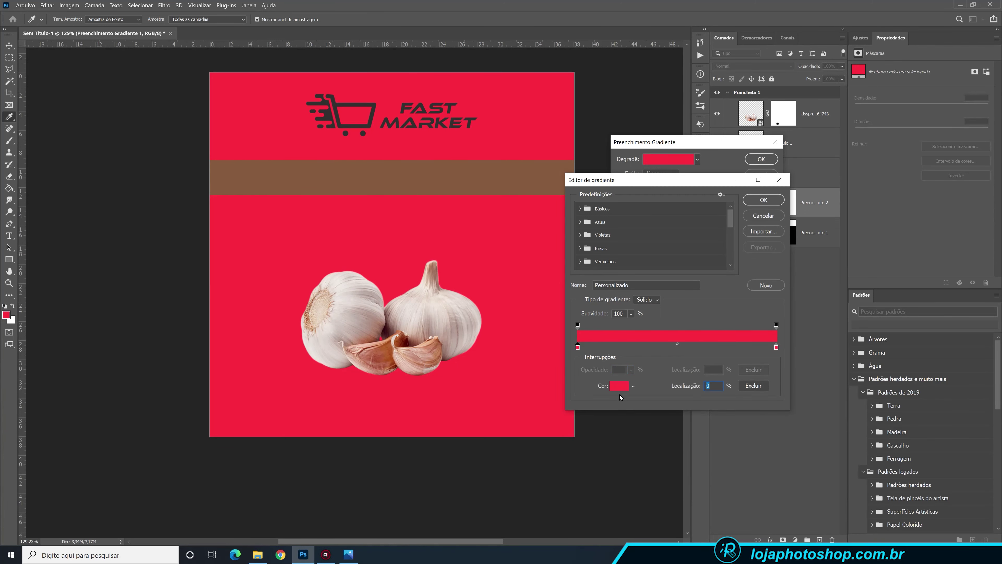
click(611, 387)
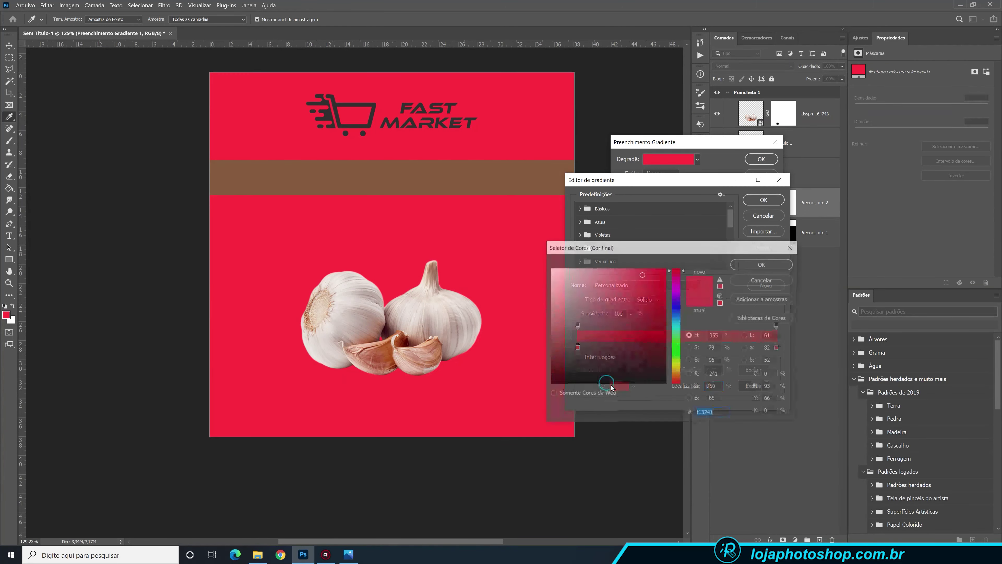
click(421, 358)
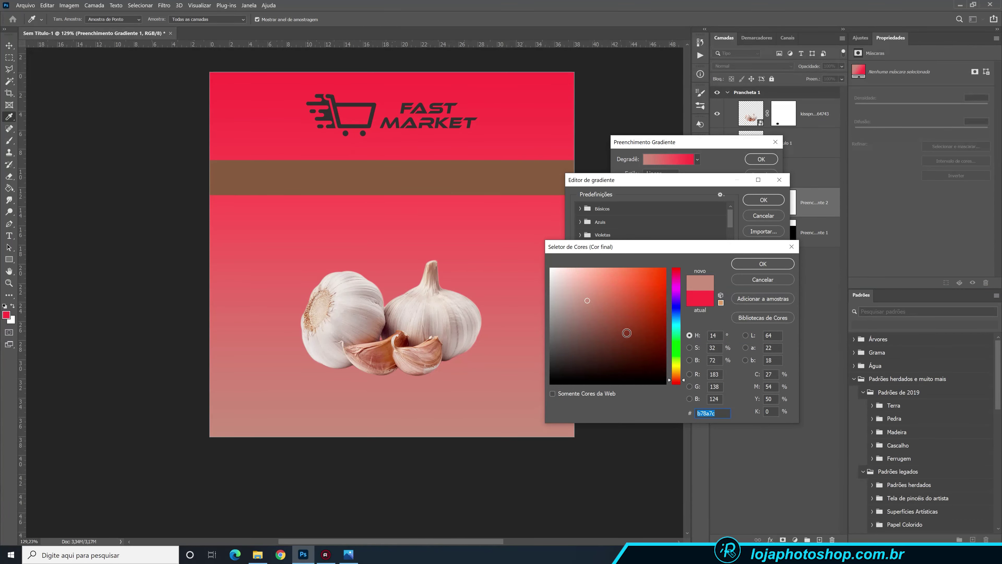
click(761, 266)
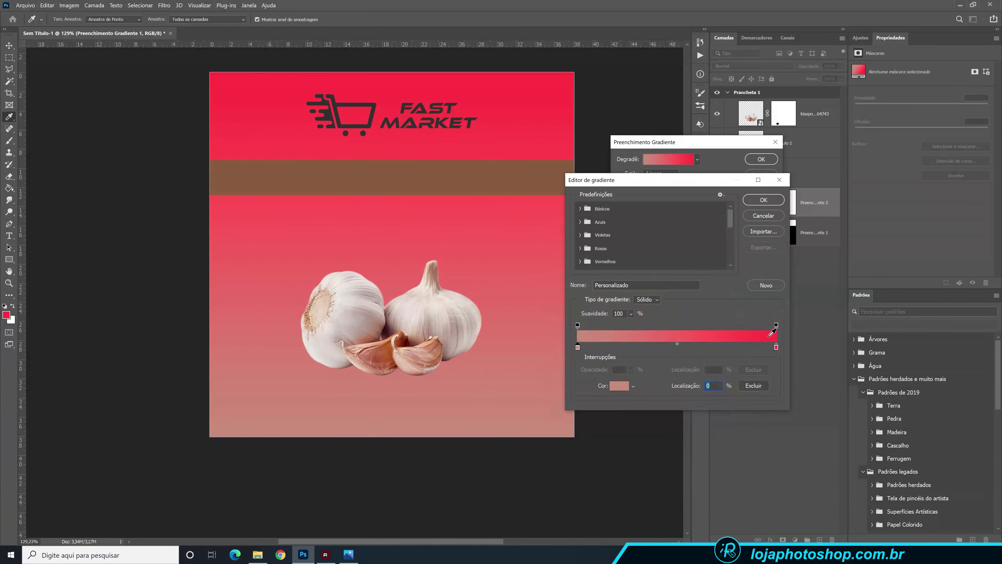
Set the gradient's ending color stop to the light cream #f2e0c1, keep the starting stop's color, and accept the gradient
double_click(776, 347)
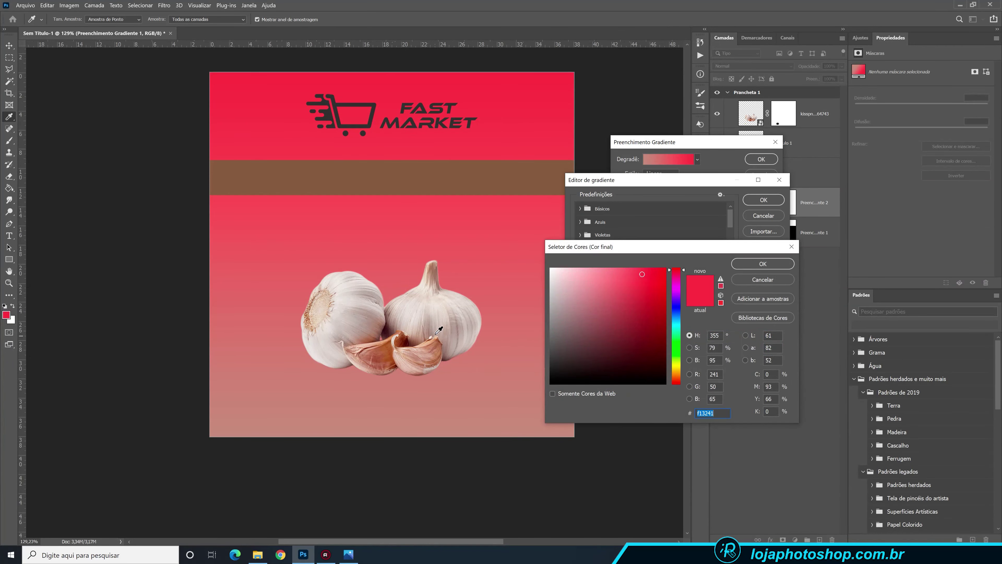
click(436, 328)
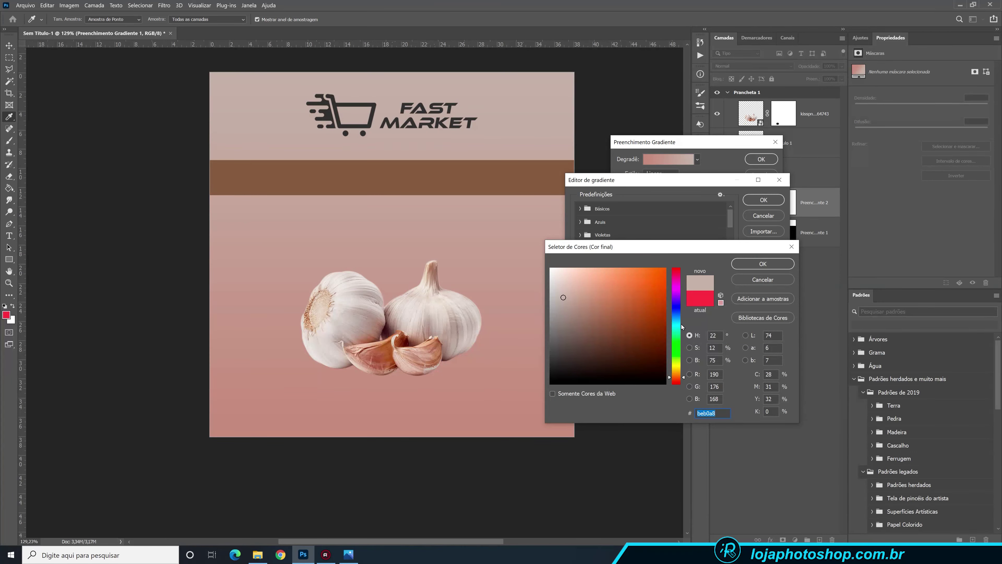
drag(566, 293, 573, 279)
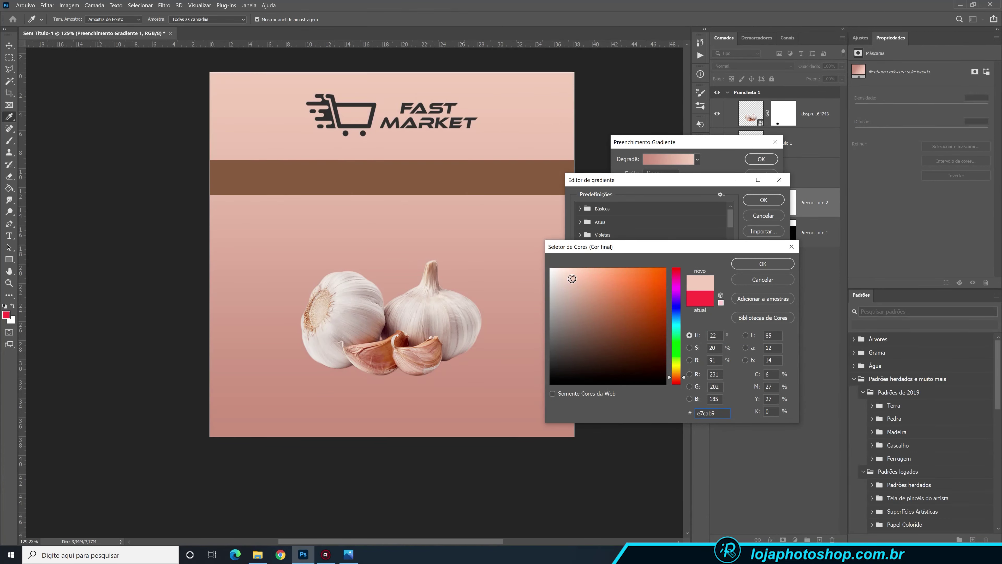
click(684, 372)
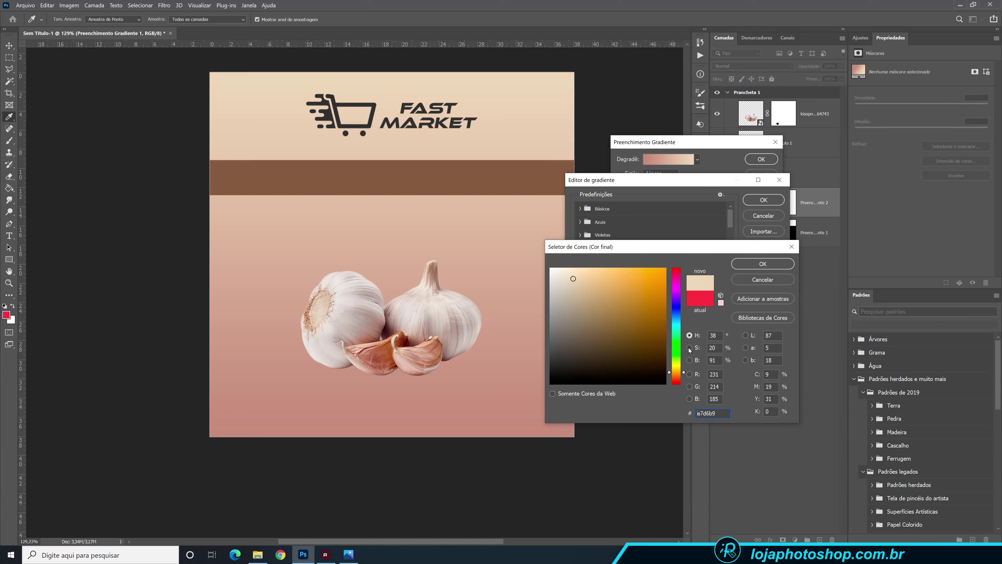
drag(572, 284, 574, 274)
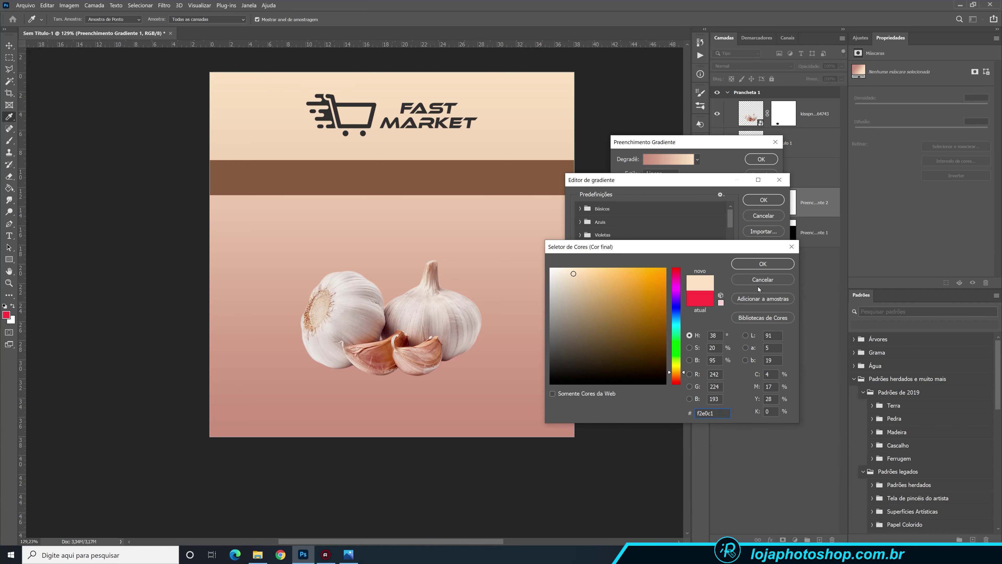
click(762, 264)
double_click(578, 348)
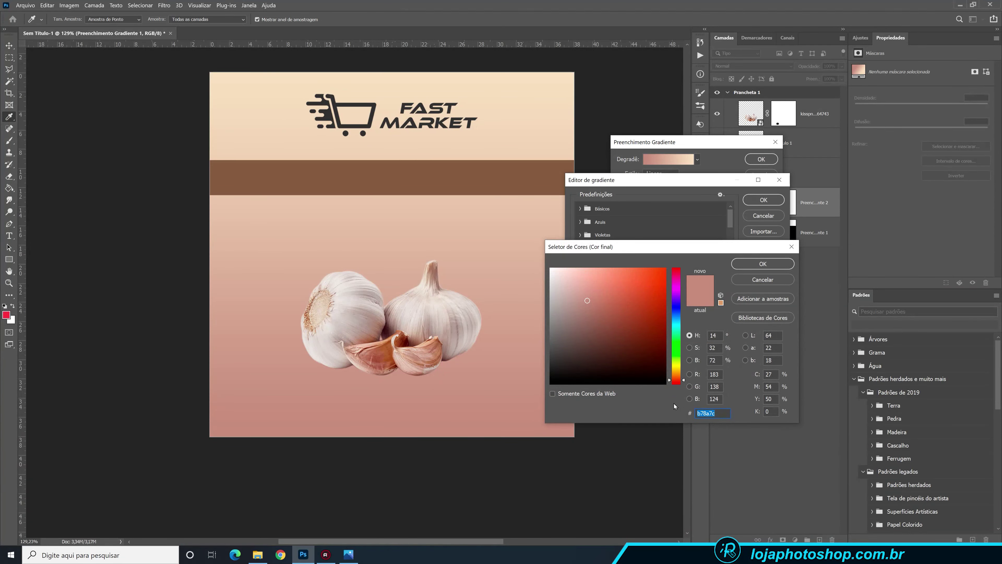
click(762, 263)
click(764, 200)
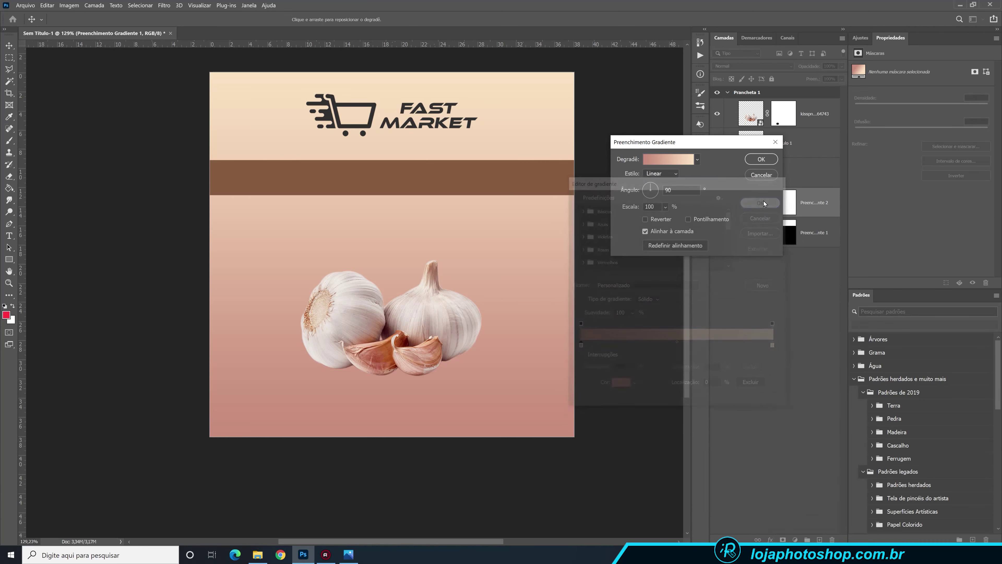
Change the gradient fill to the Radial style, centre it around the garlic, and reverse it so the cream sits in the middle
drag(478, 255, 501, 303)
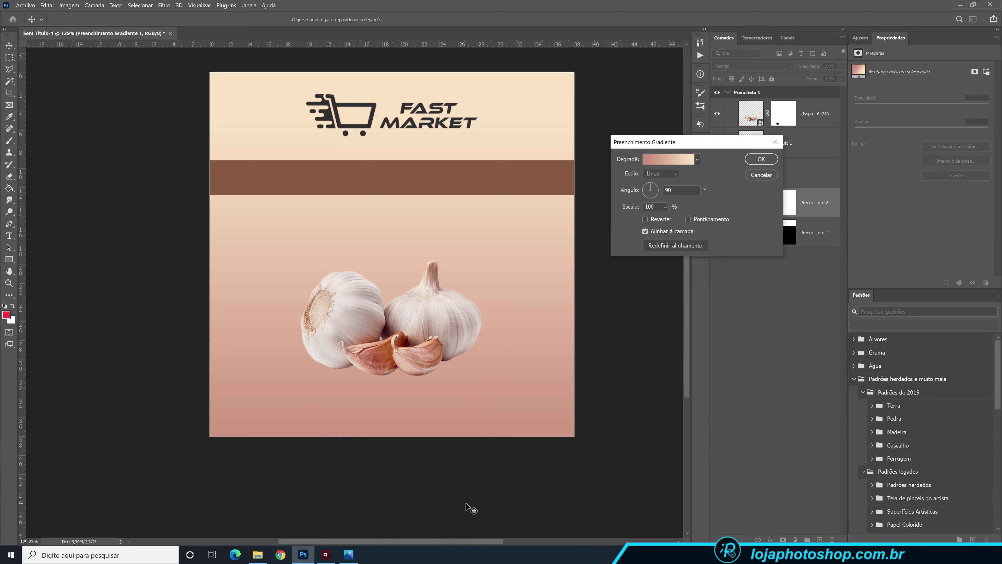
click(661, 173)
click(662, 183)
drag(418, 284, 393, 272)
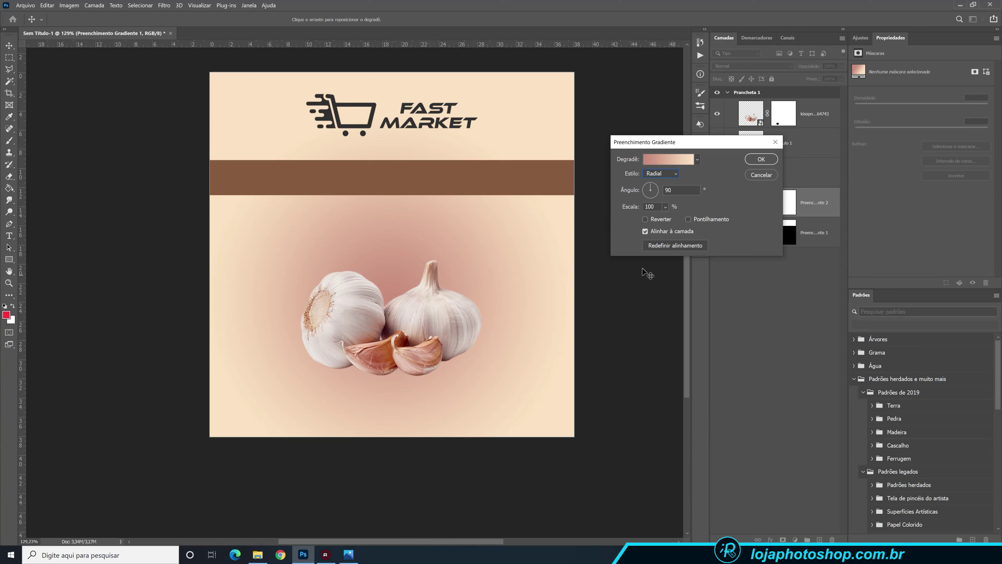
click(673, 221)
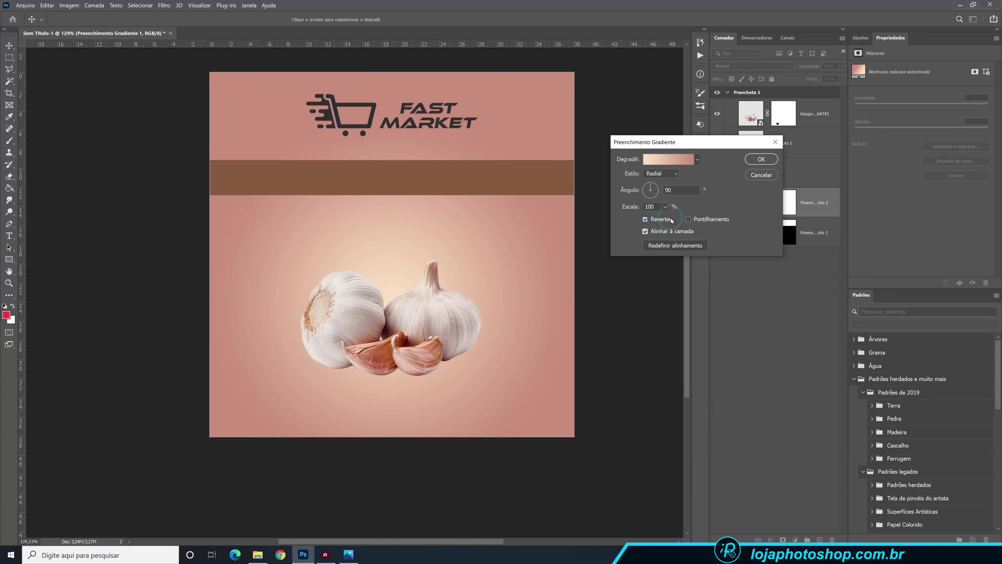
click(672, 221)
click(673, 221)
click(657, 220)
click(657, 220)
Set the radial gradient's scale to 122% and place its fill layer below the dark header gradient layer
click(666, 207)
drag(670, 218, 671, 218)
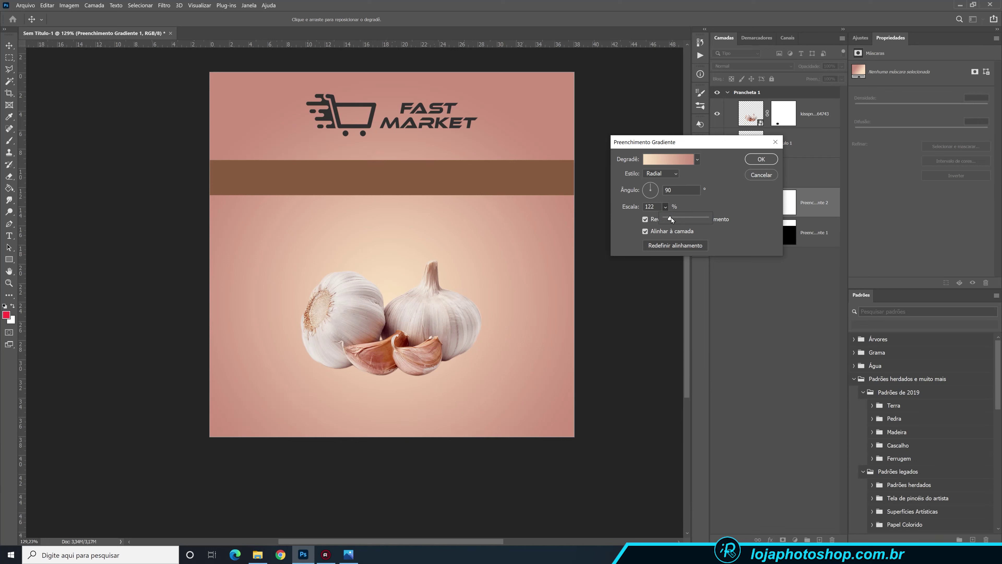
click(346, 388)
click(761, 160)
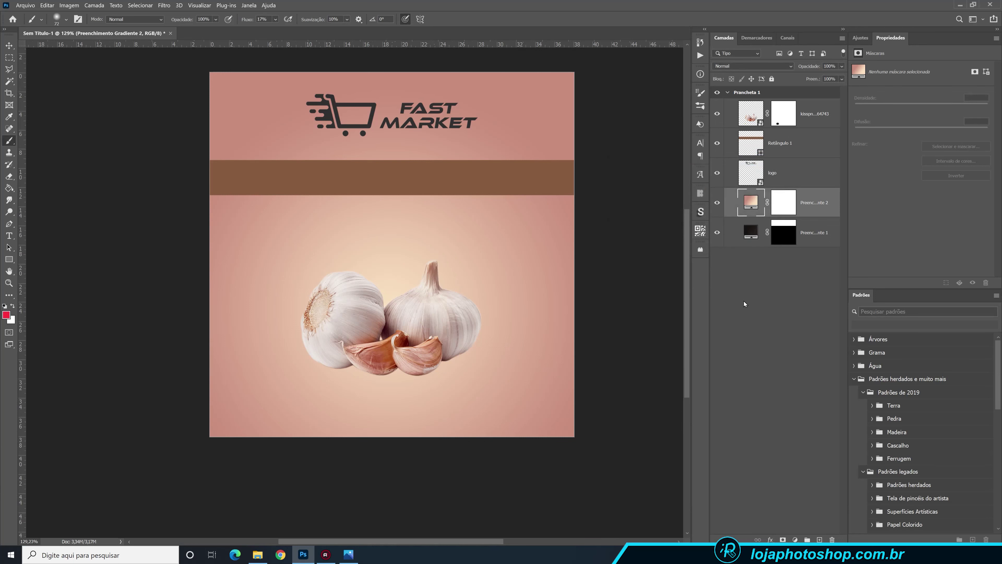
drag(807, 203, 806, 238)
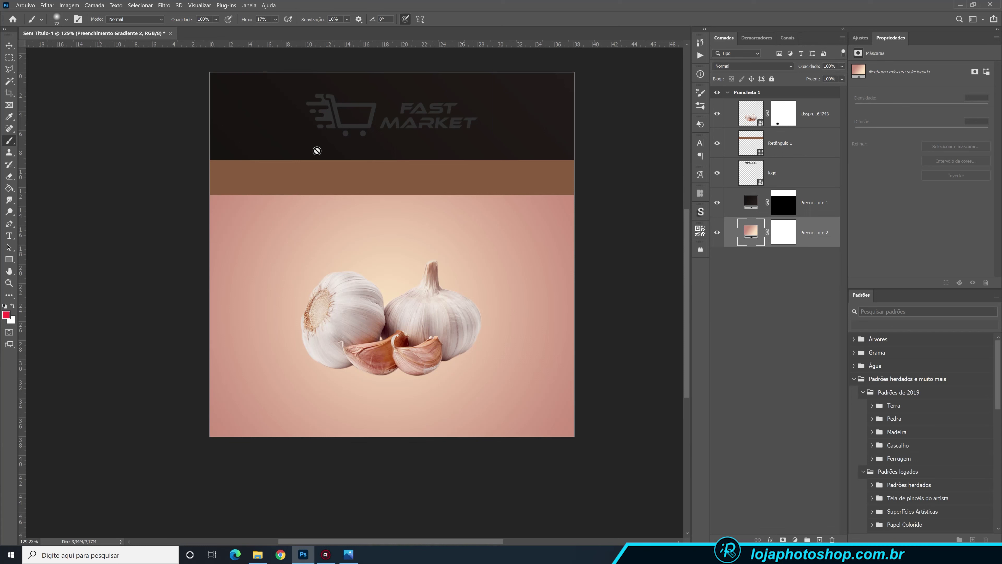
Add a Color Overlay effect to the logo layer
click(733, 180)
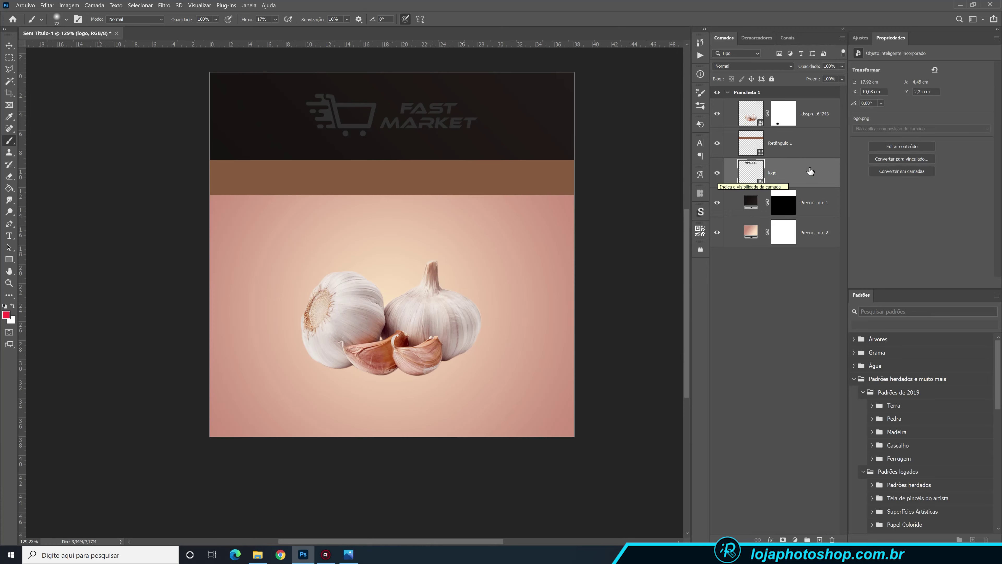
double_click(820, 169)
drag(705, 158, 694, 272)
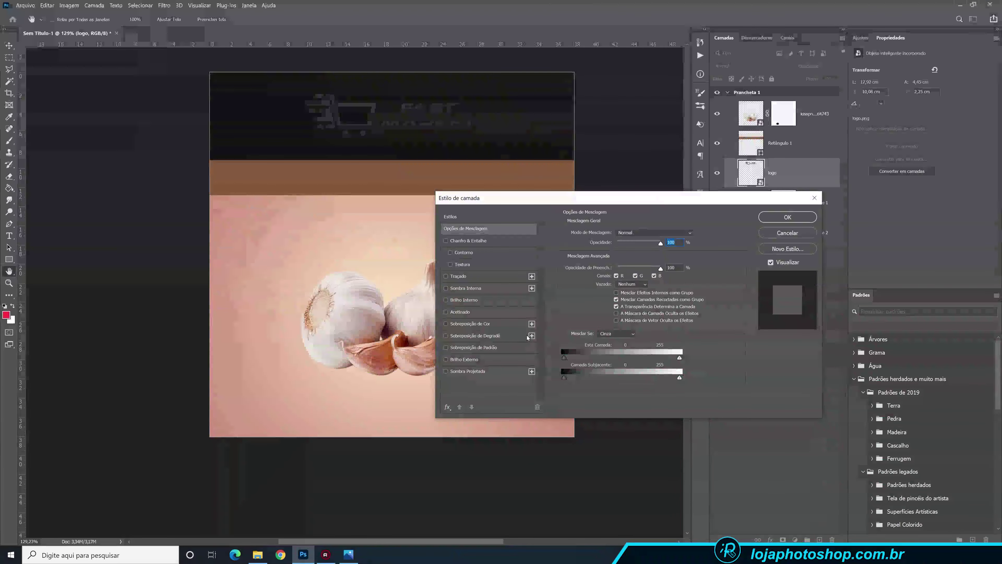
click(498, 325)
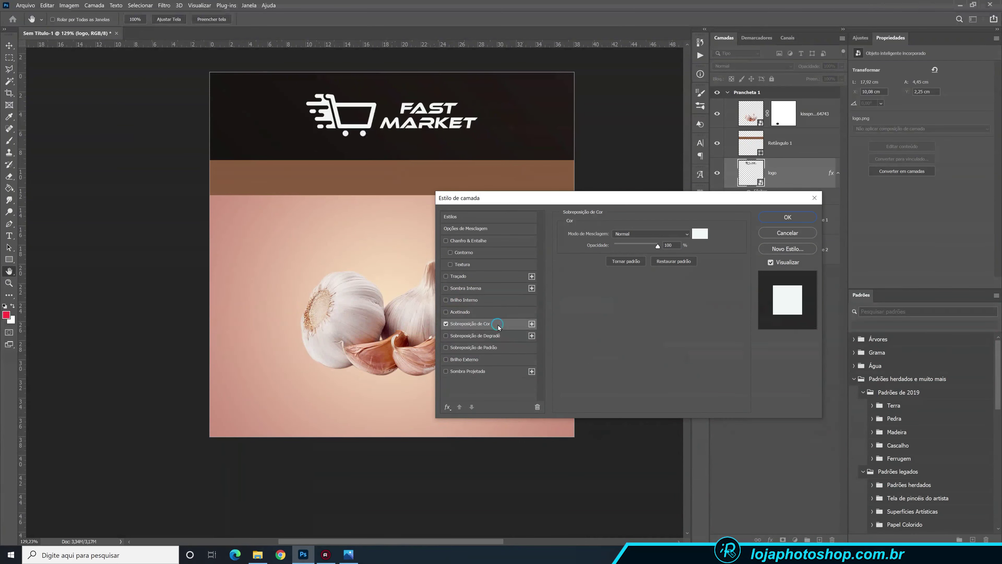
drag(634, 197, 709, 214)
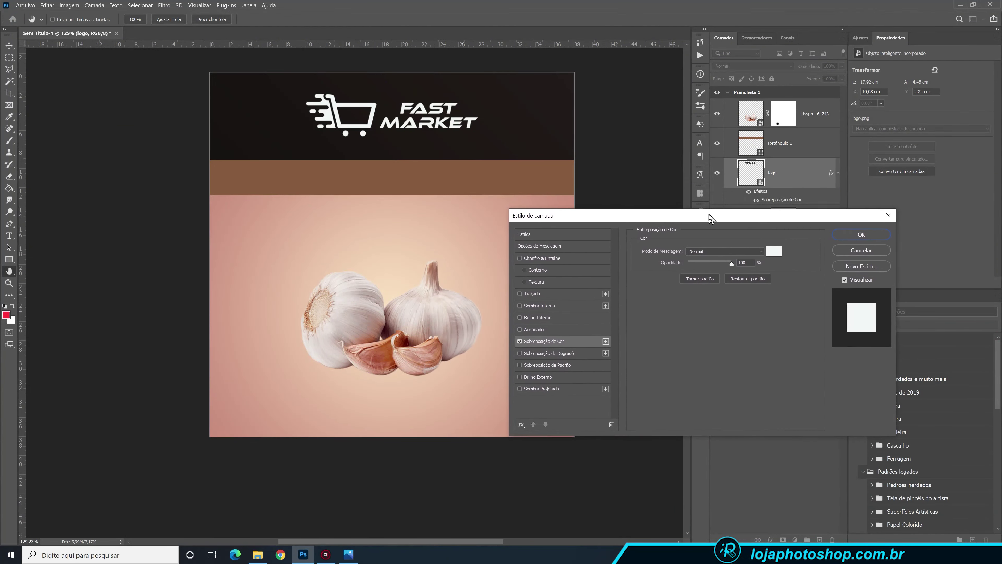
Set the logo's overlay color to the pinkish tone #c7a18e sampled from the background gradient near the brown band
click(774, 255)
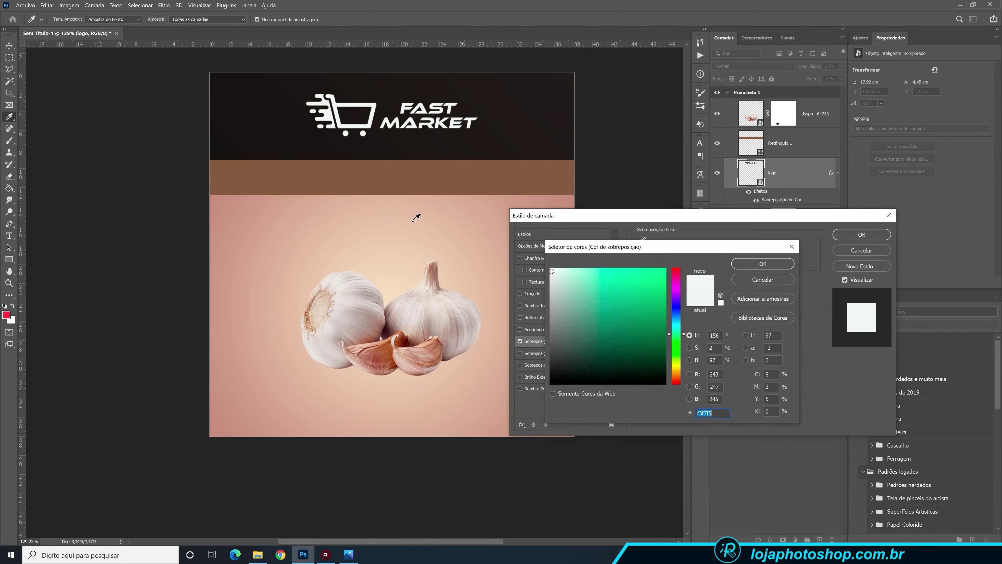
click(326, 204)
drag(722, 246, 644, 265)
click(292, 223)
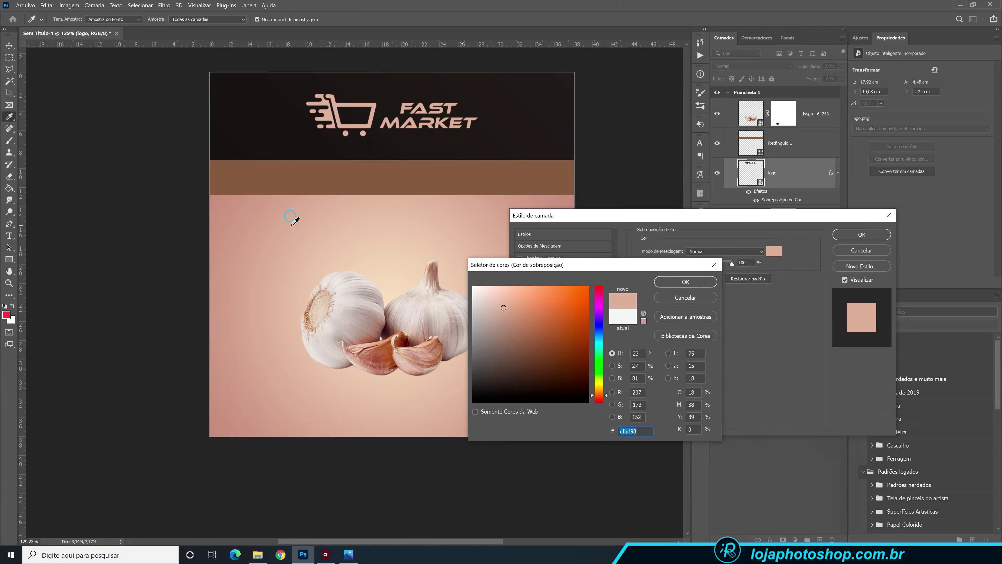
click(273, 208)
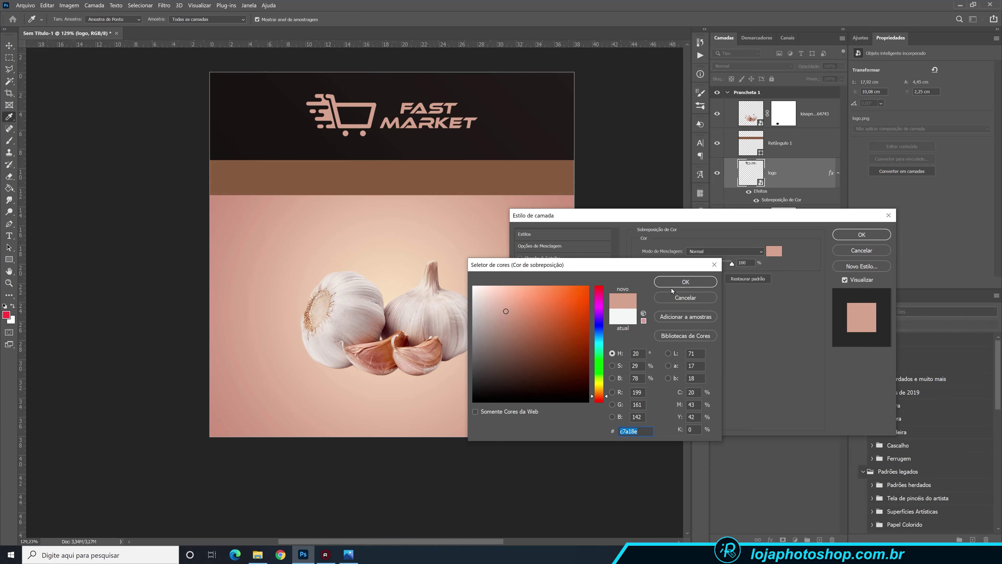
click(686, 282)
click(841, 240)
Scale the garlic image down to 96.97% about its centre
click(813, 119)
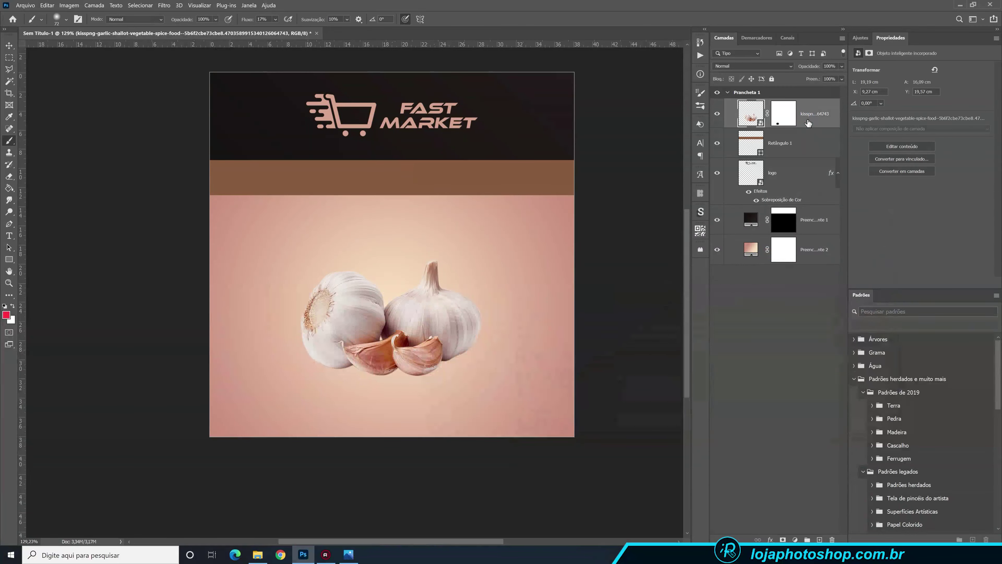
key(ctrl+t)
drag(492, 217, 471, 239)
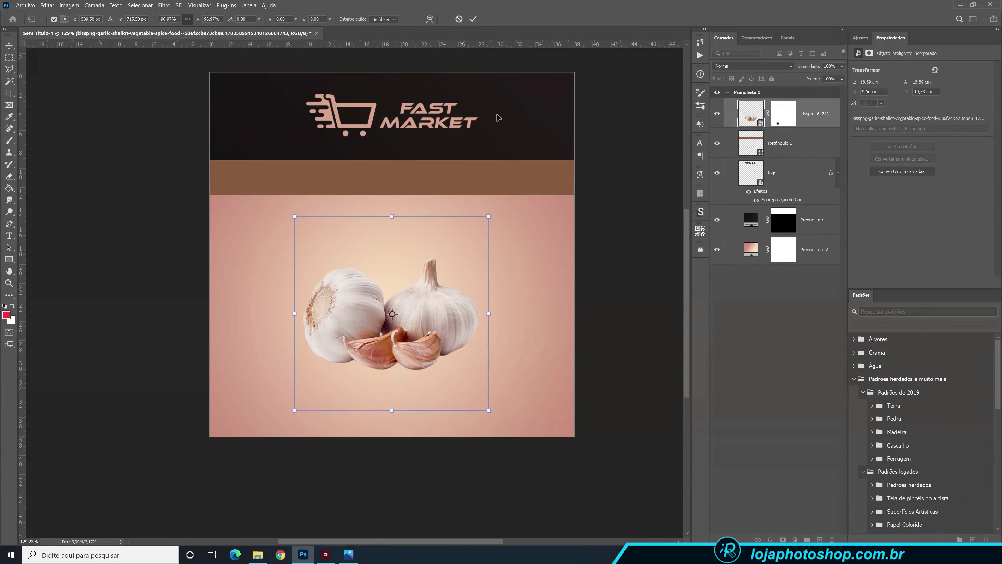
click(473, 19)
key(b)
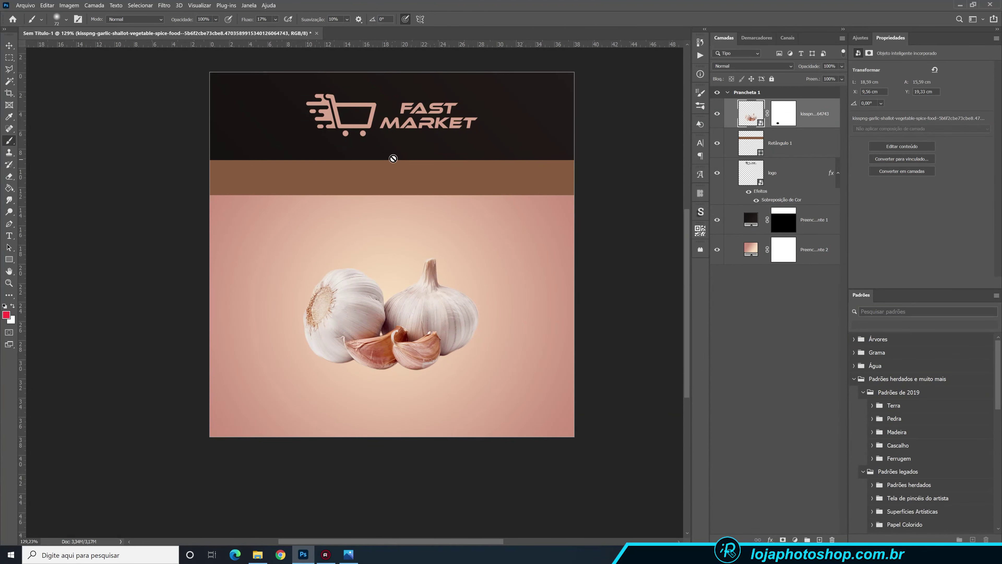
Add a new empty layer above the garlic image and set the Horizontal Type tool's font to Montserrat Black
click(819, 540)
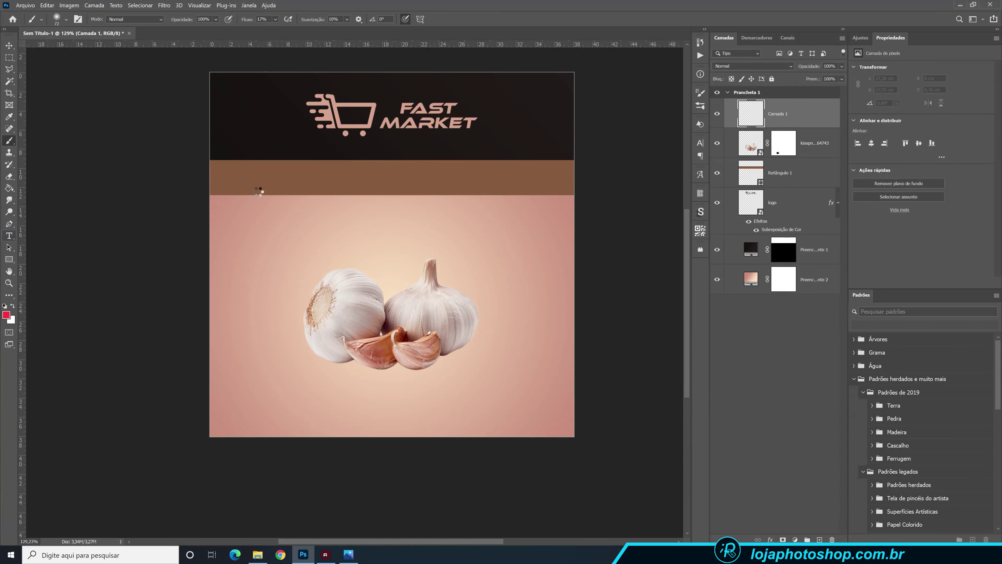
key(t)
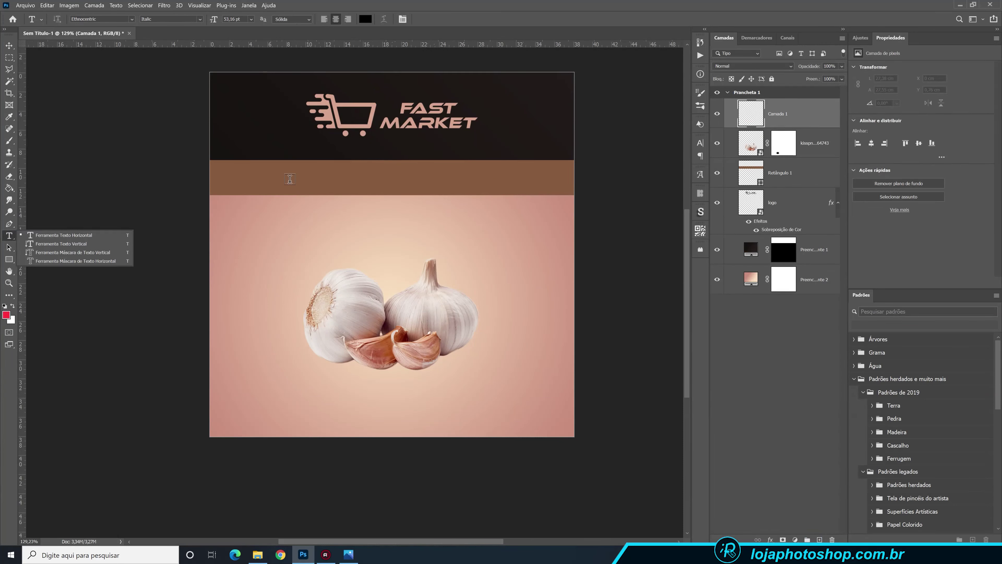
click(106, 19)
text(mont)
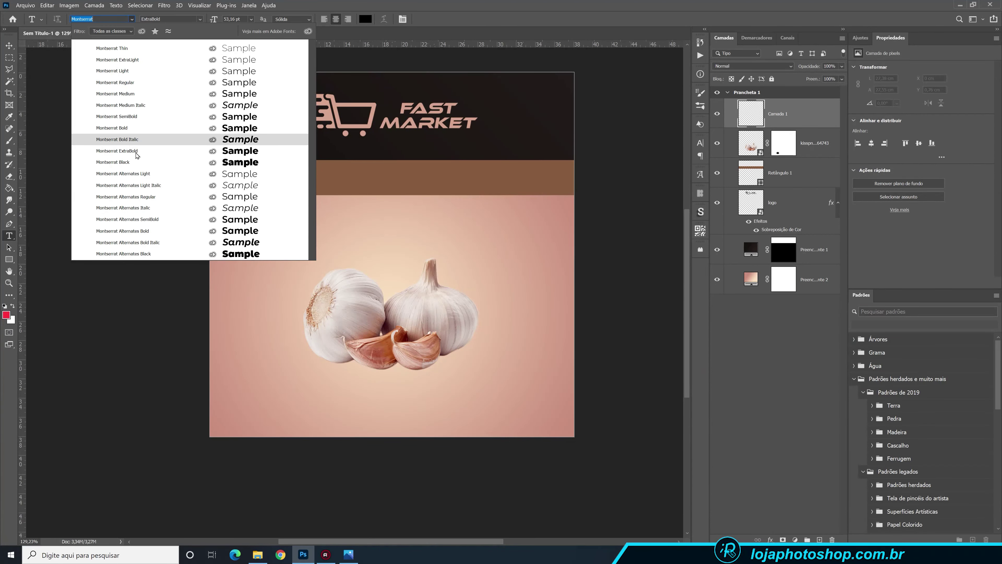
click(138, 162)
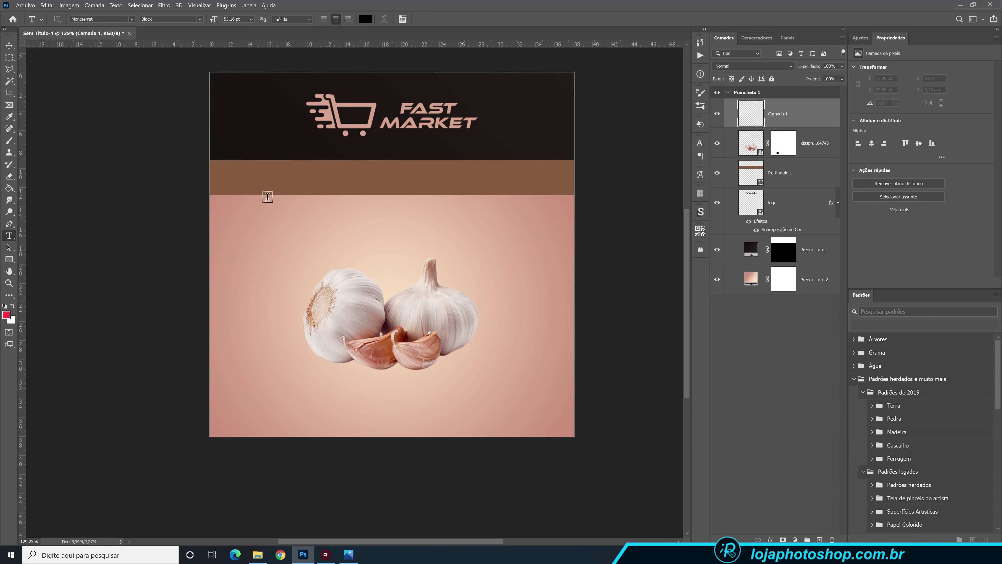